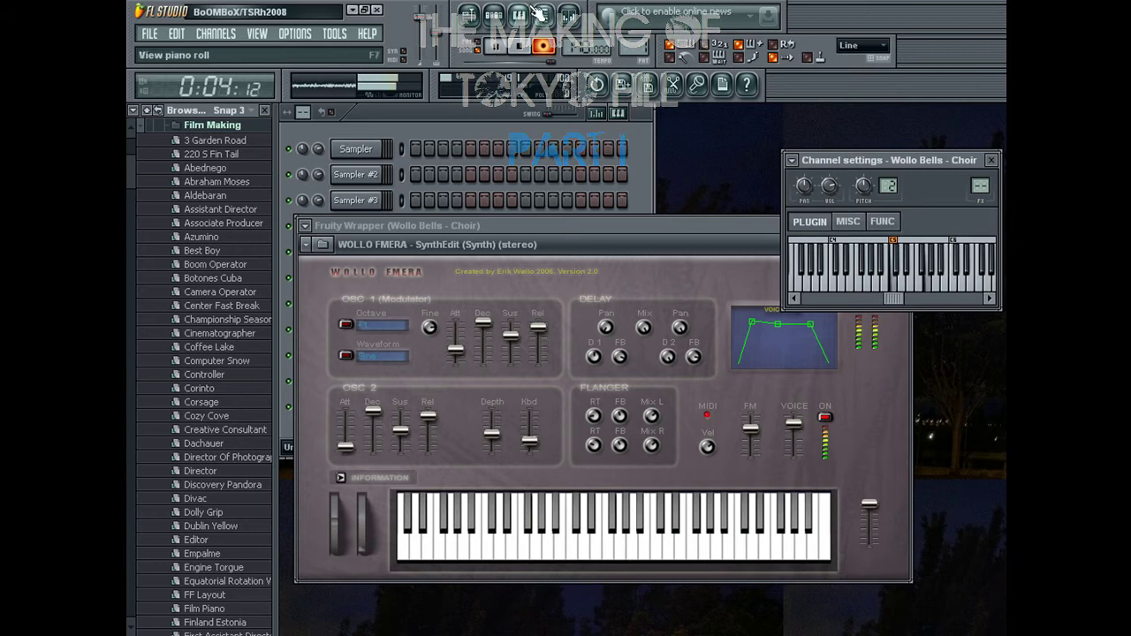
Advance the Wollo FMERA synth's preset to Wollo Blow while the chords play.
left_click(436, 125)
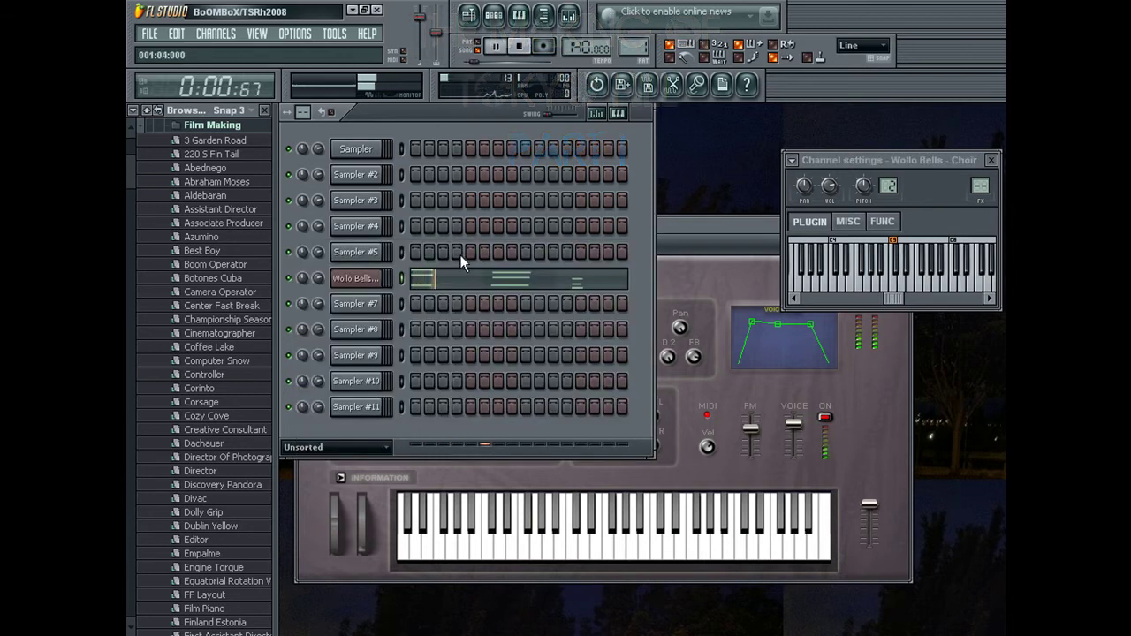
left_click(706, 253)
left_click(888, 226)
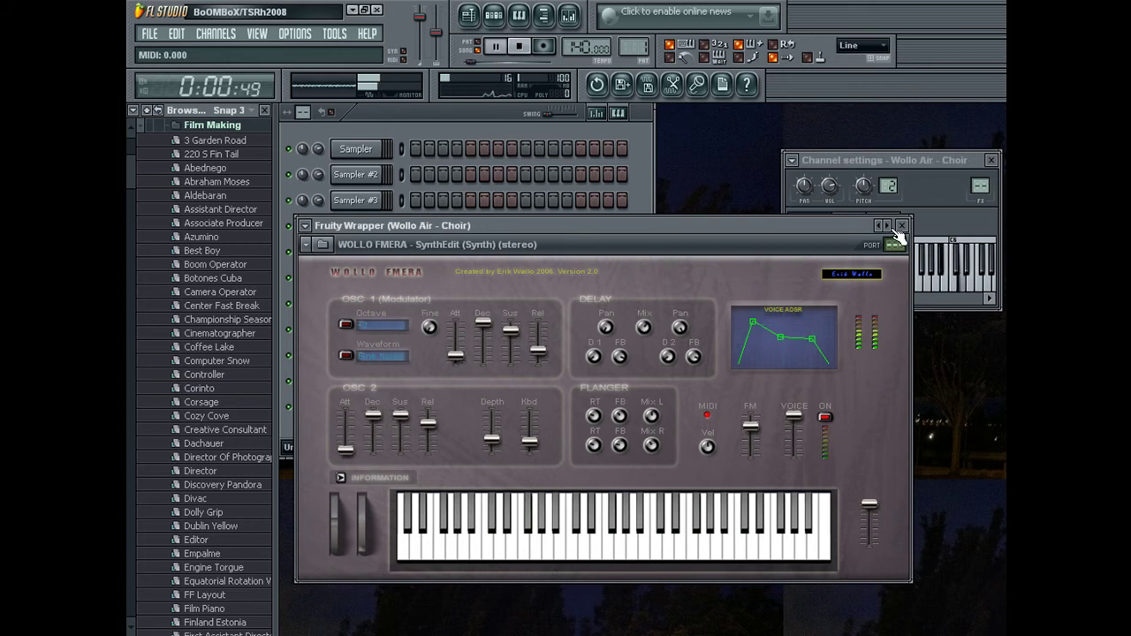
left_click(889, 227)
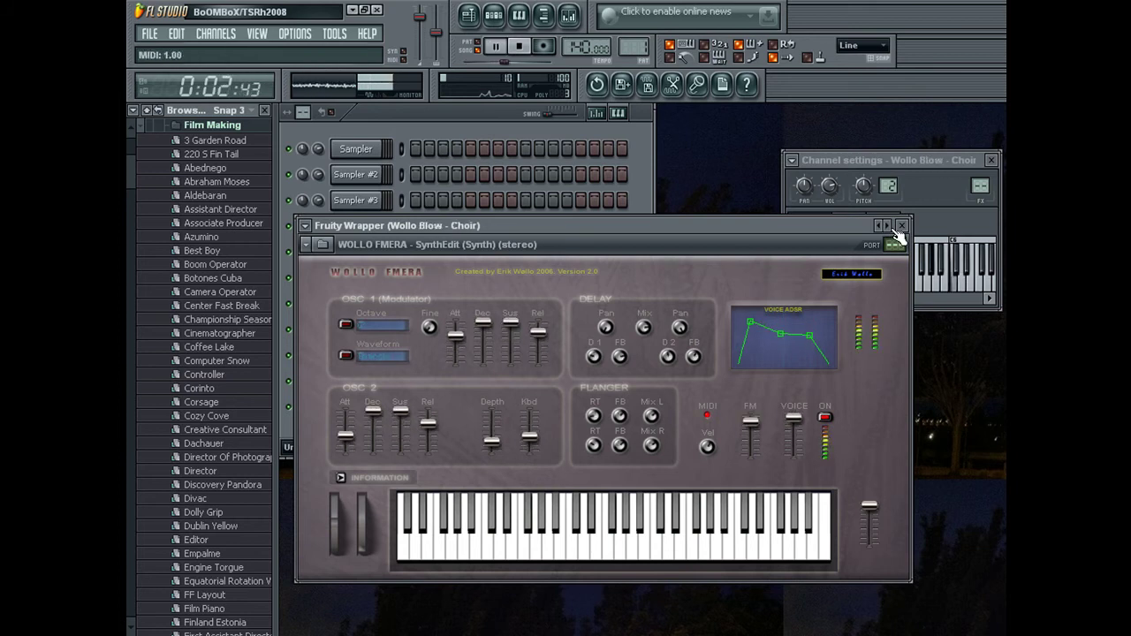
Stop playback and align the second chord's three notes with the start of bar 2 in the Wollo Blow piano roll.
left_click(607, 144)
left_click(478, 250)
key("space")
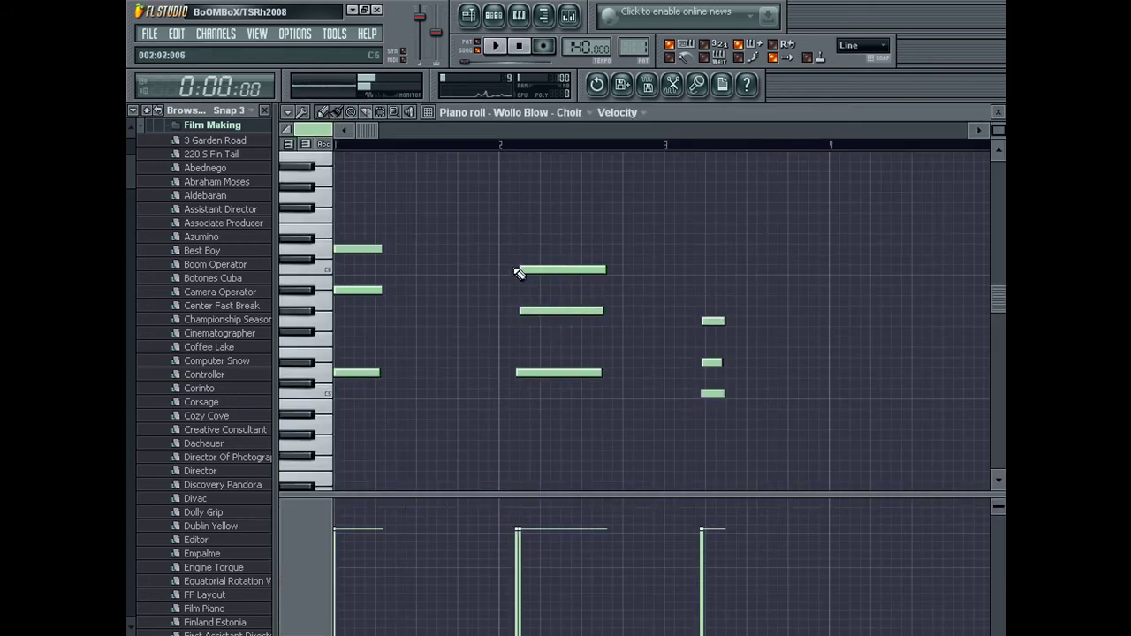
left_click(353, 251)
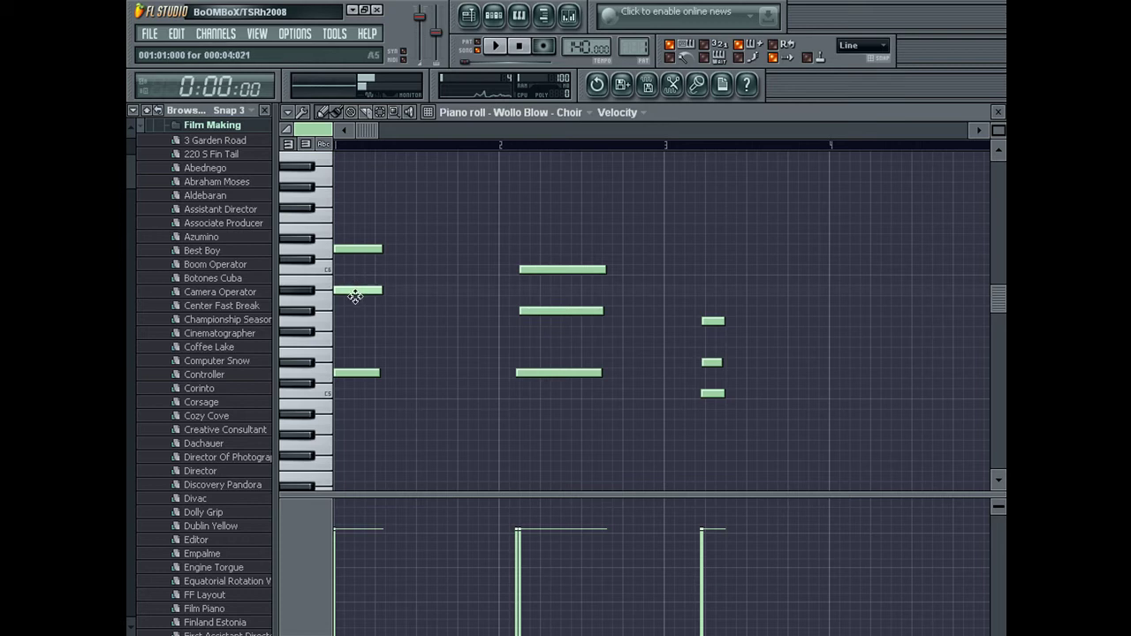
left_click_drag(536, 377, 506, 378)
left_click_drag(536, 314, 504, 319)
mouse_move(526, 269)
left_mouse_down()
mouse_move(540, 260)
mouse_move(536, 268)
left_mouse_up()
right_click(536, 269)
left_click(500, 271)
Align the third chord's three notes with the start of bar 3 and play back the timing.
left_click(669, 323)
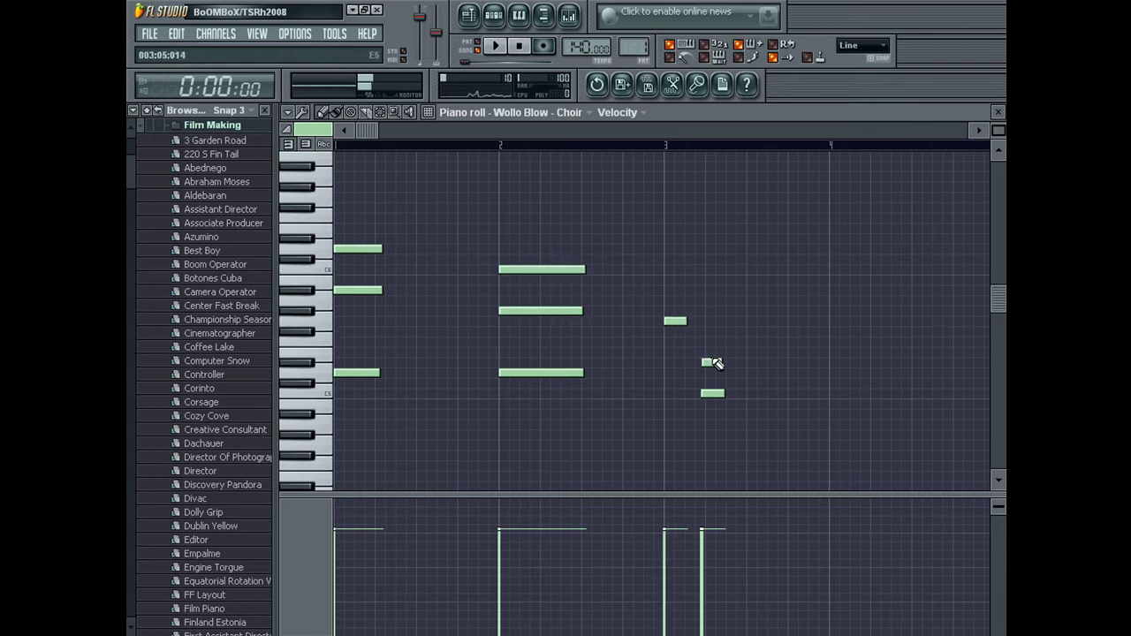
left_click_drag(713, 395, 669, 397)
key("space")
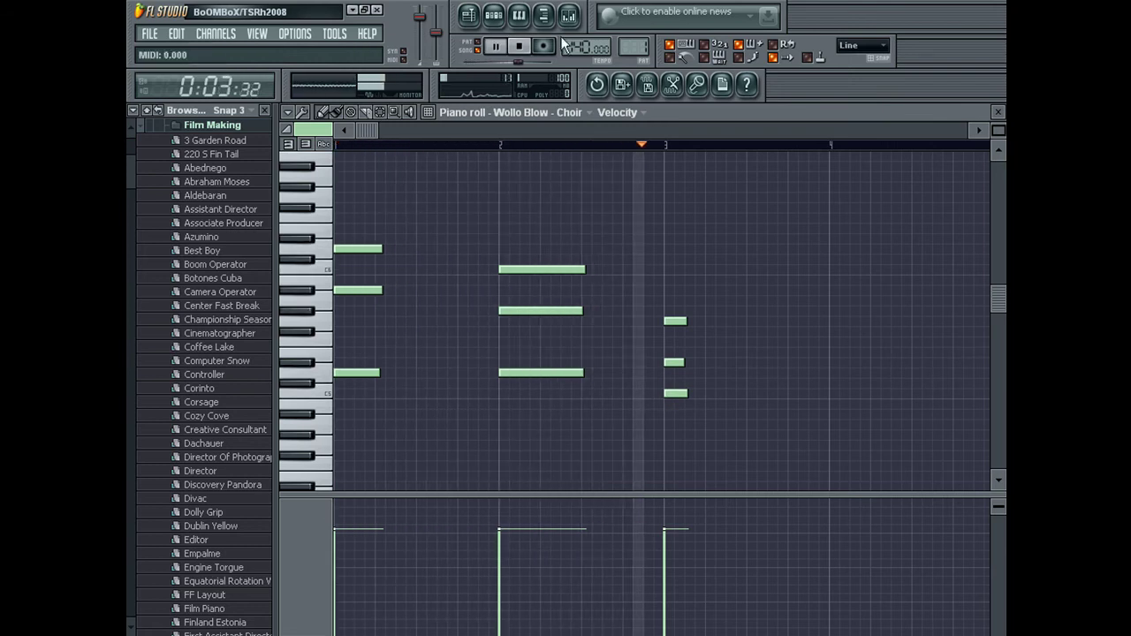
key("Page_Down")
key("Page_Down")
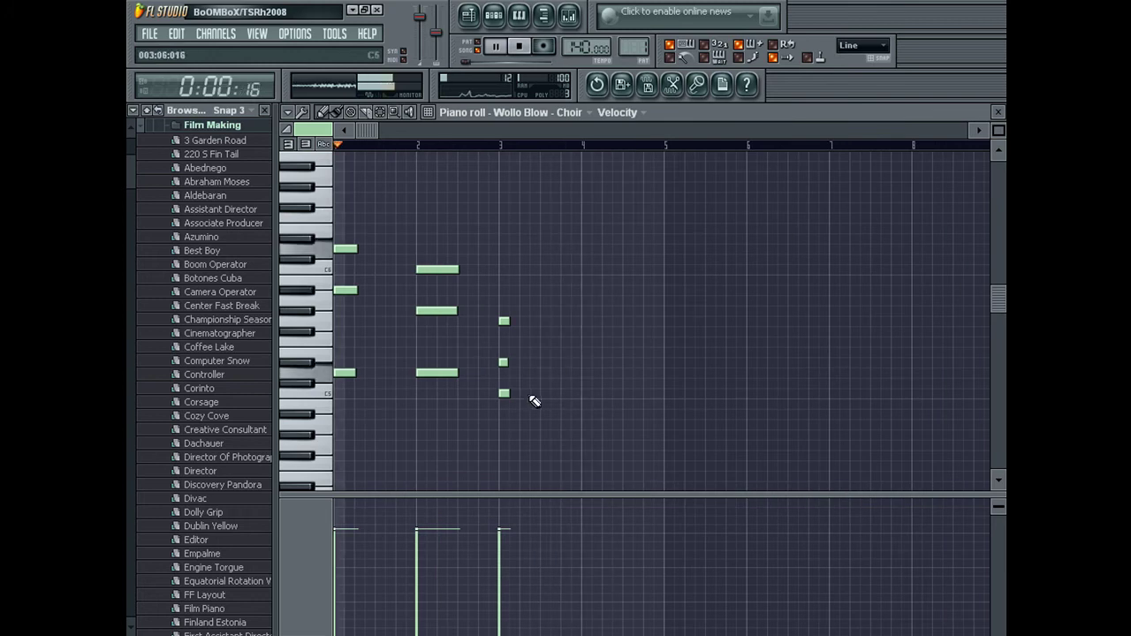
Duplicate the Wollo Blow channel with its chord notes into the channel directly below it.
key("F7")
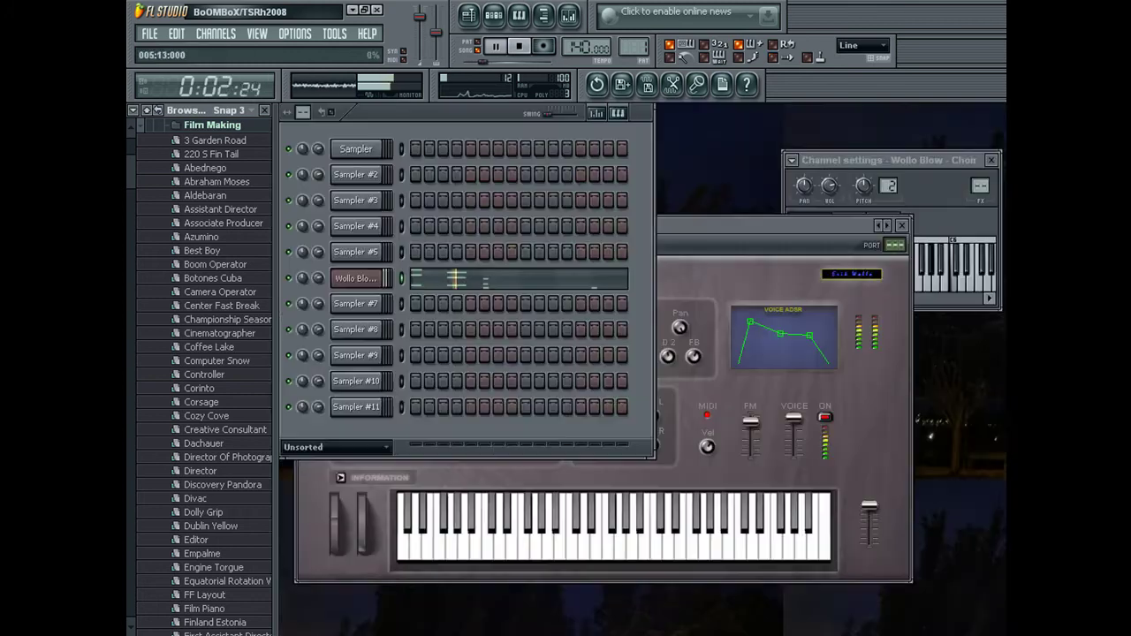
right_click(356, 279)
left_click(415, 301)
right_click(397, 303)
left_click(397, 320)
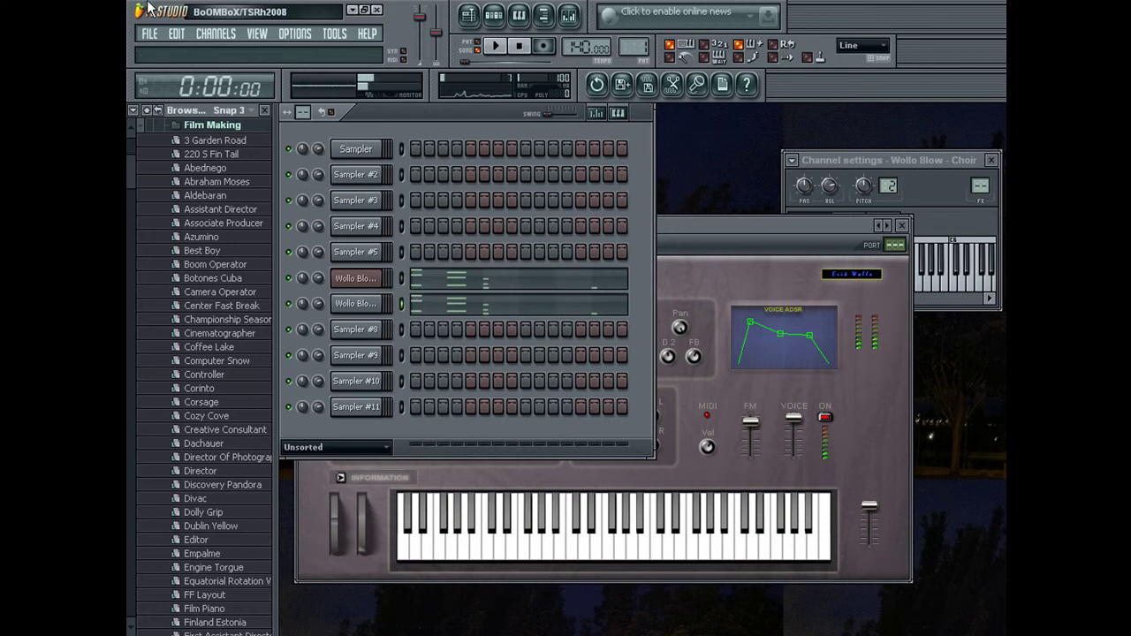
Save the project as Tokyo Hill in the Film Making favorites folder.
left_click(150, 33)
left_click(186, 116)
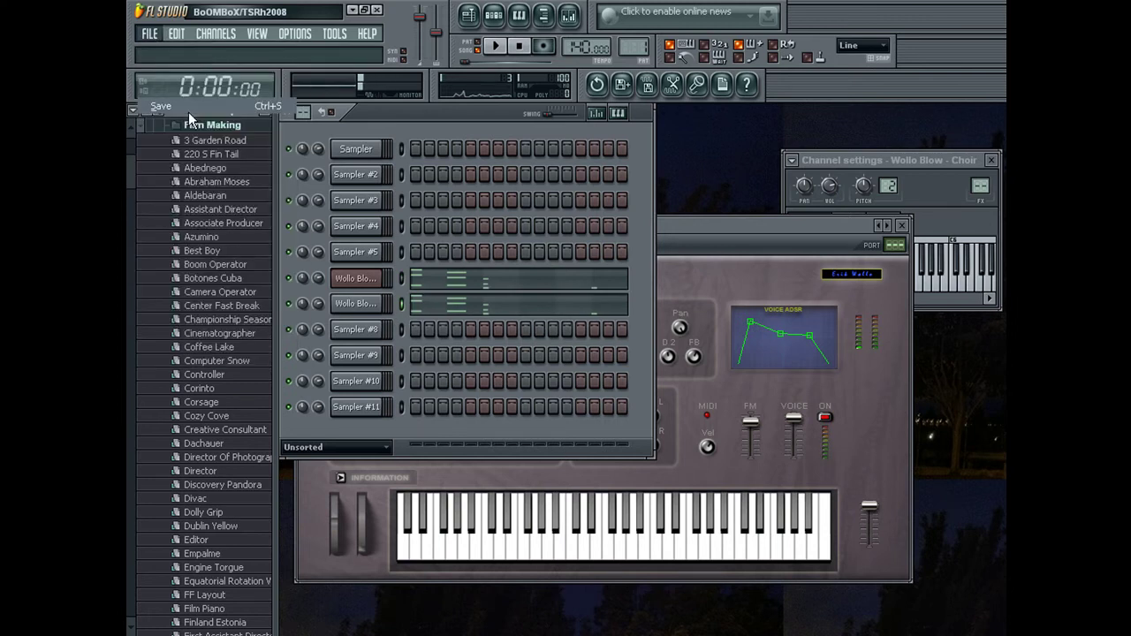
left_click(512, 463)
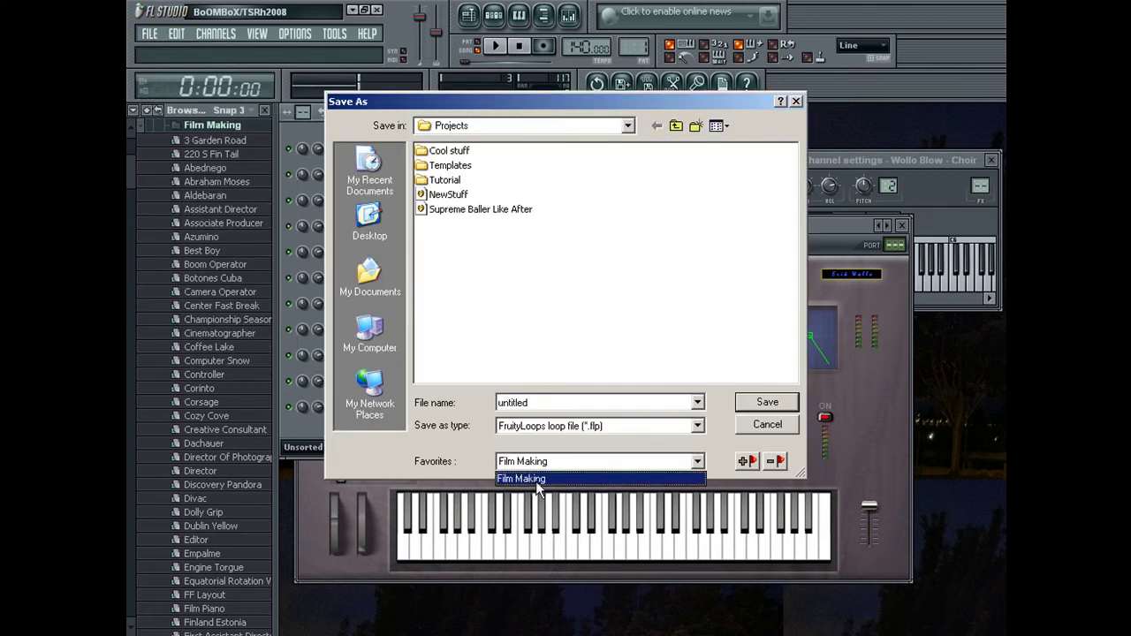
left_click(513, 479)
type("T")
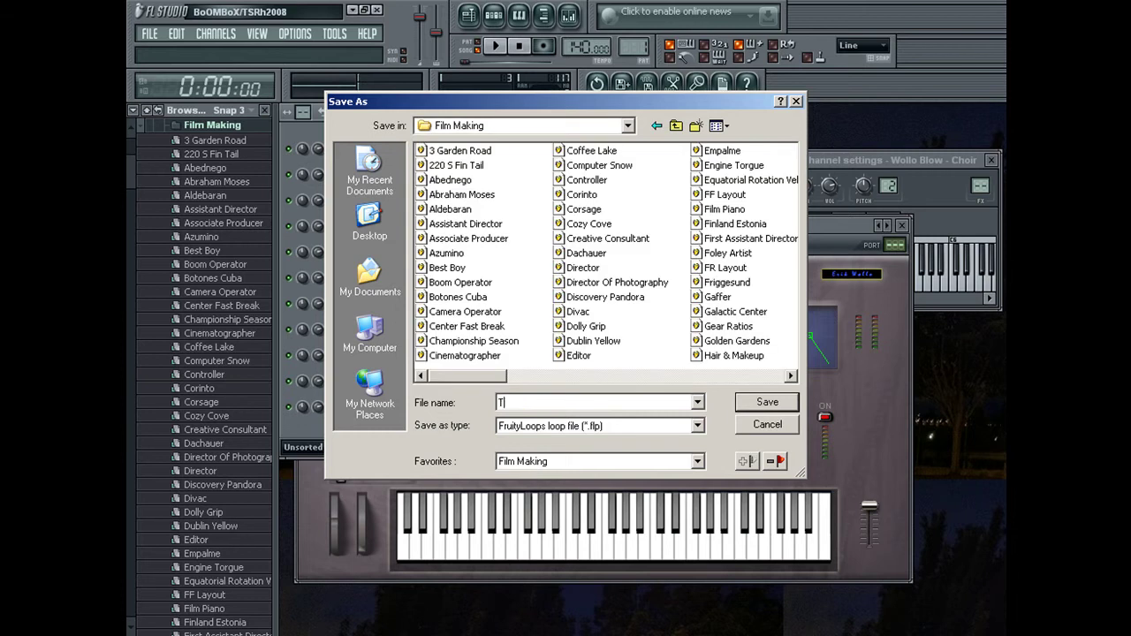
type("okyo Hill")
key("Return")
Solo the upper Wollo Blow channel, export the project to audio, and dismiss the external drive's autoplay dialog.
right_click(299, 277)
left_click(309, 286)
left_click(569, 15)
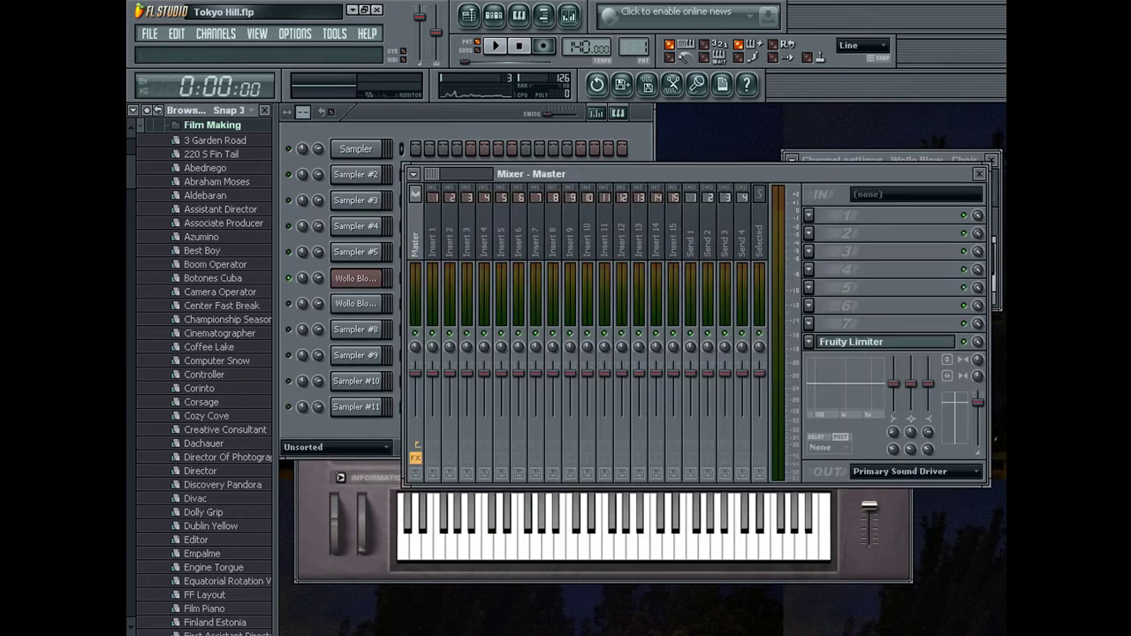
key("ctrl+r")
key("Return")
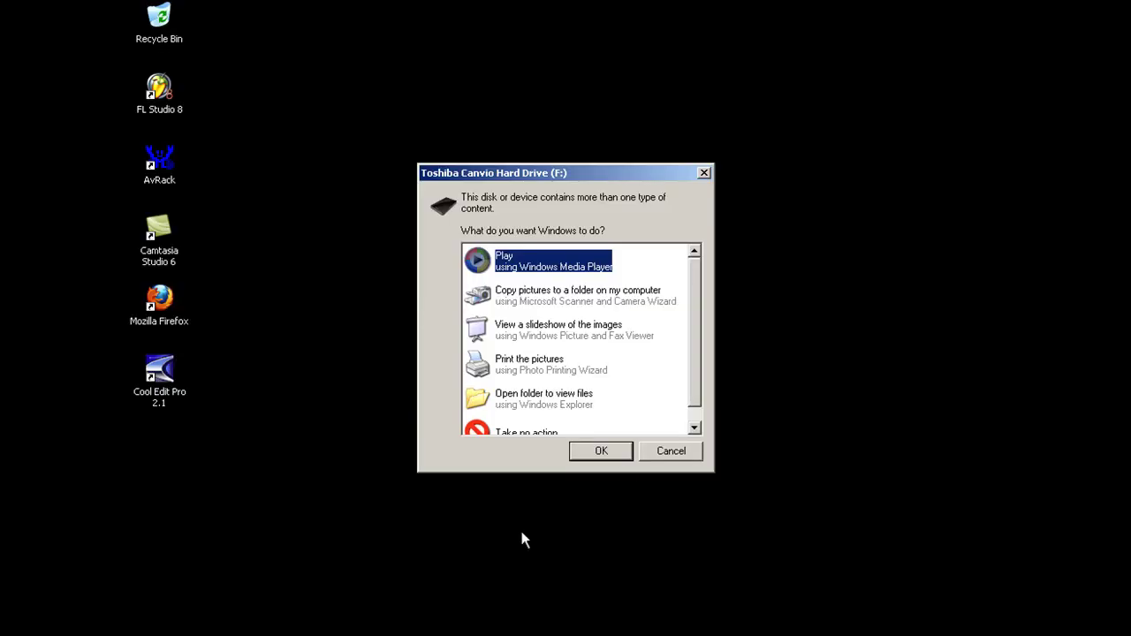
left_click(671, 451)
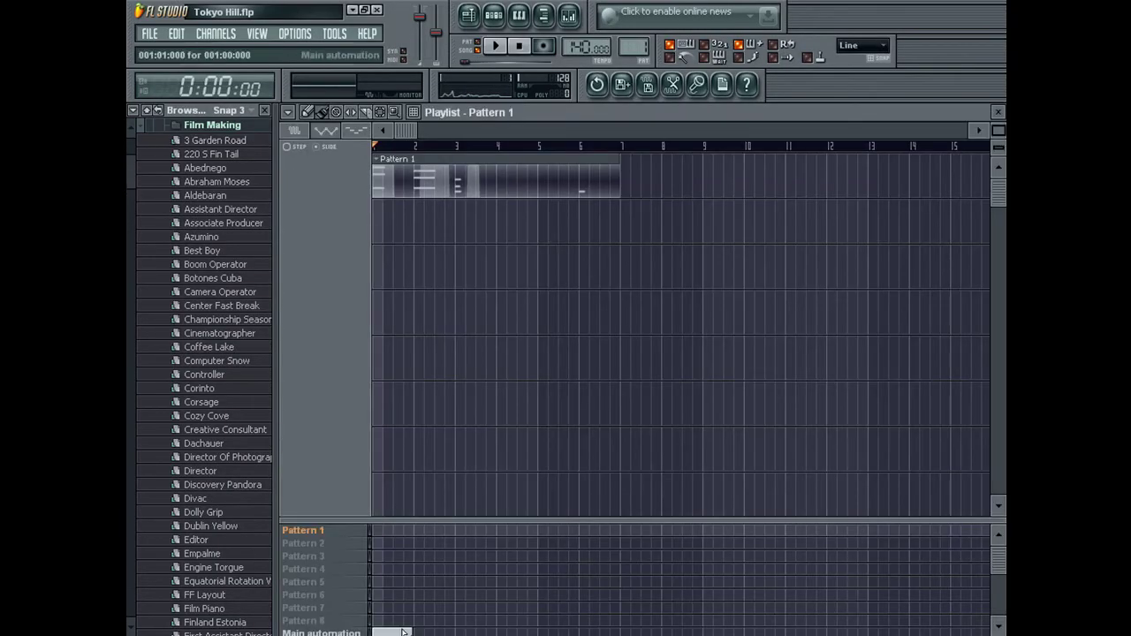
Place the Tokyo Hill audio clip from the Film Making folder at bar 1 of the playlist's first track.
left_click_drag(126, 169, 432, 510)
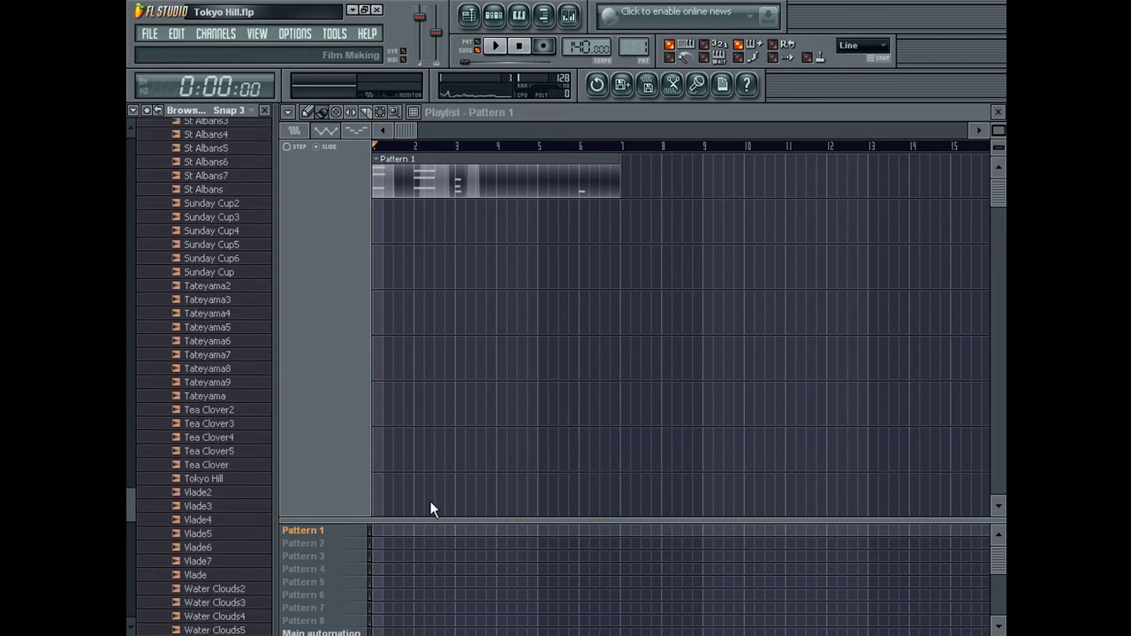
left_click_drag(270, 475, 361, 223)
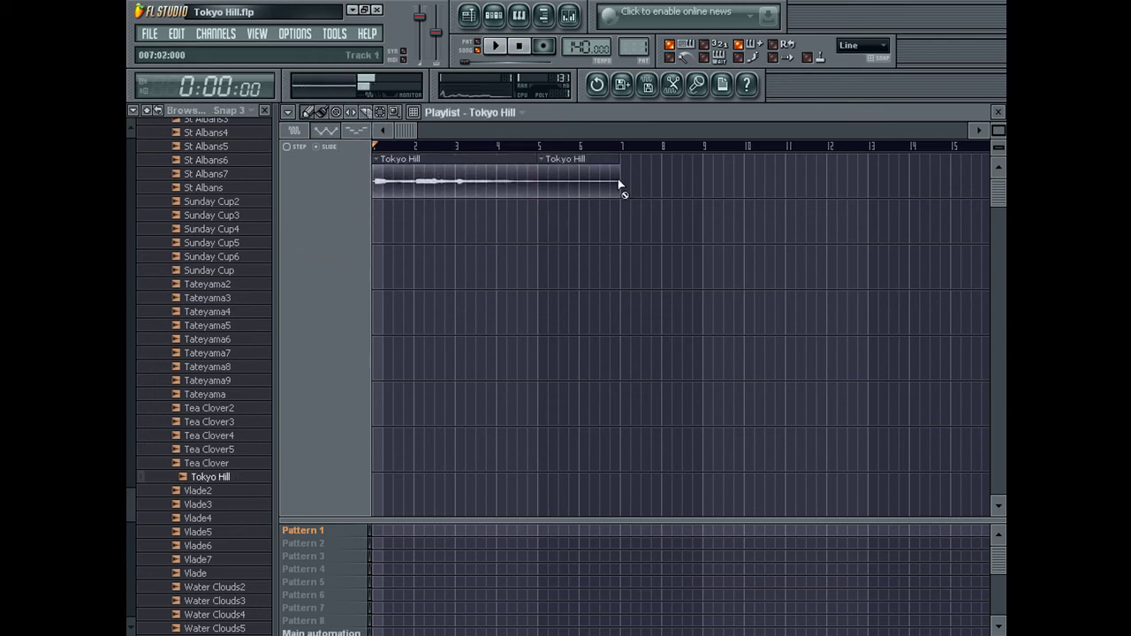
key("F5")
Turn all channels back on and remove the chord notes from the upper Wollo Blow channel.
key("F6")
left_click(303, 189)
left_click(354, 288)
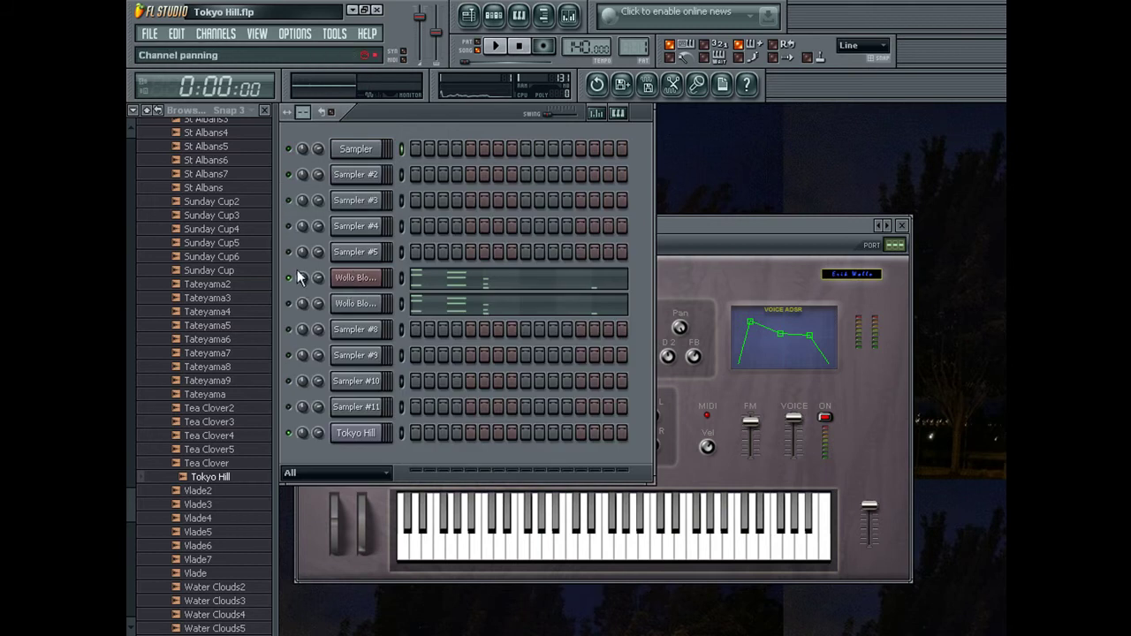
right_click(295, 283)
left_click(337, 279)
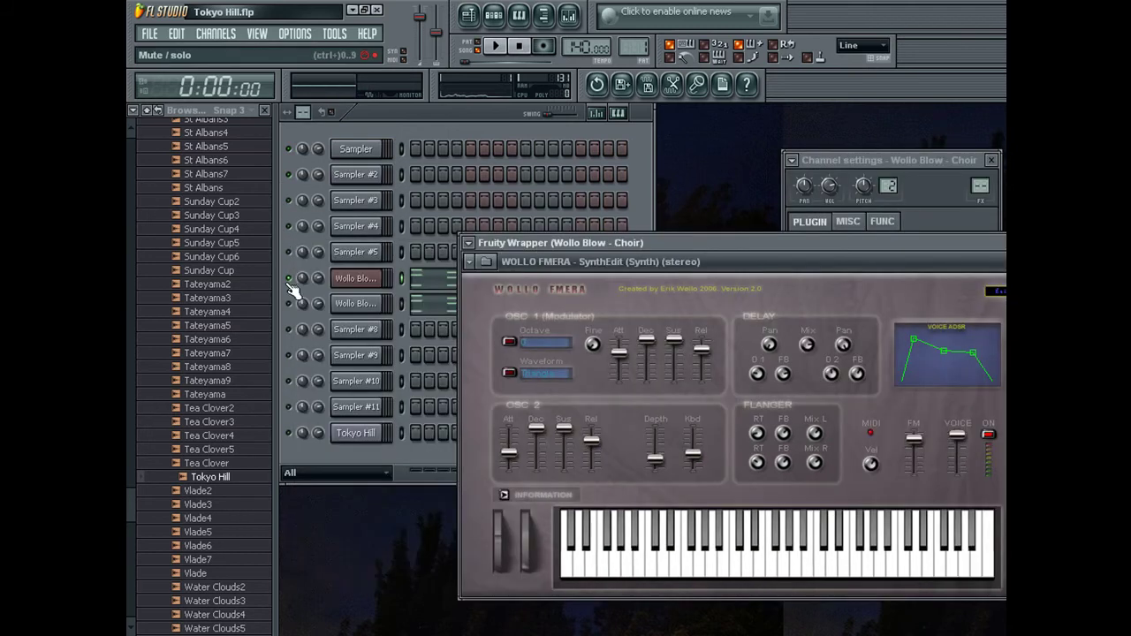
right_click(298, 289)
left_click(300, 289)
left_click(357, 278)
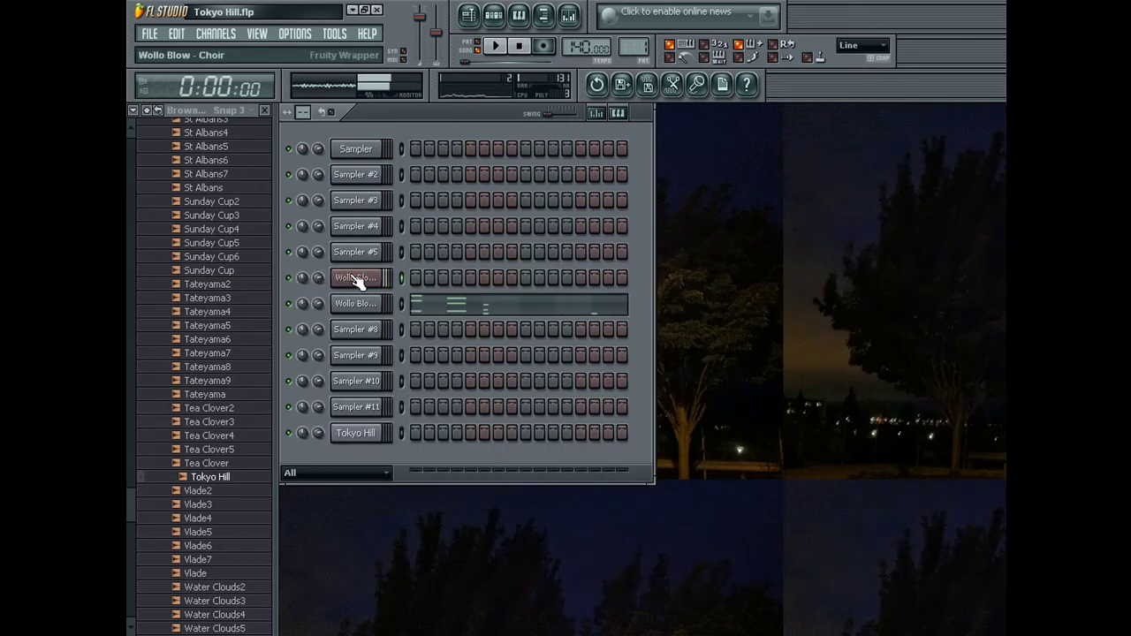
Play the arrangement and set the upper Wollo Blow channel's root note to C3.
left_click(356, 279)
key("space")
right_click(955, 291)
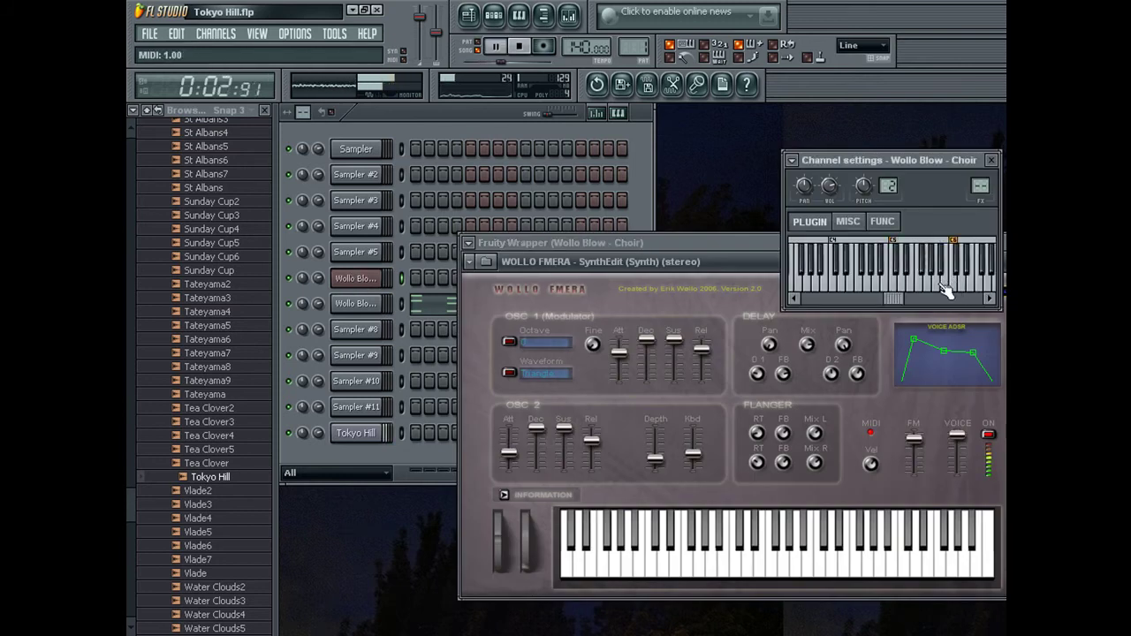
right_click(842, 285)
left_click(877, 299)
right_click(806, 287)
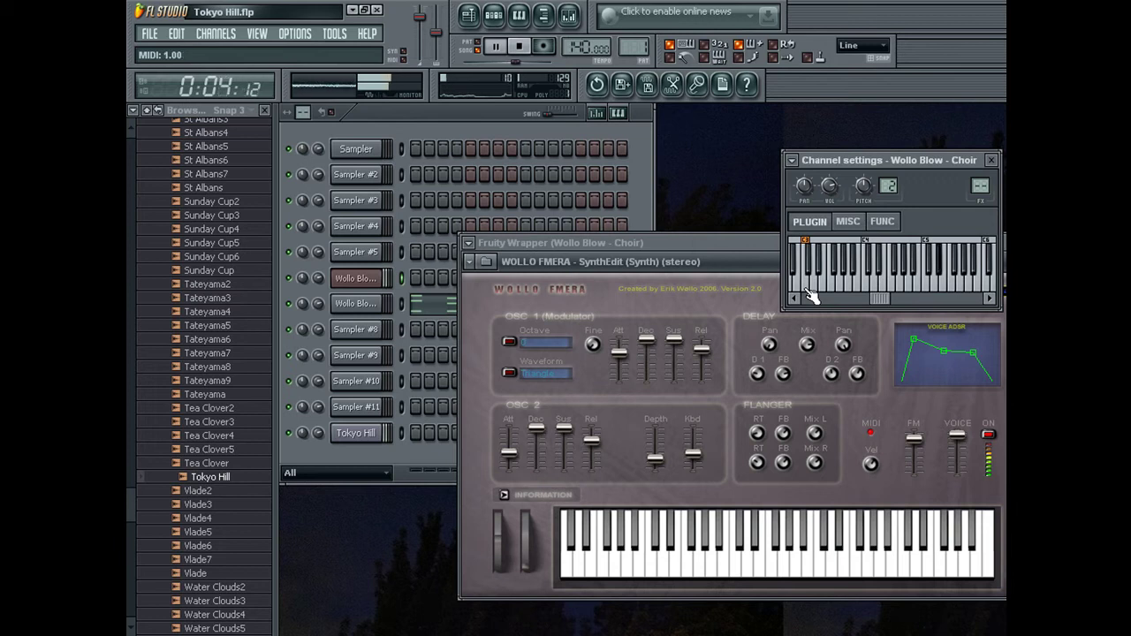
Reposition the synth window, change its preset to Wollo Key and audition it over the chords.
left_click(446, 127)
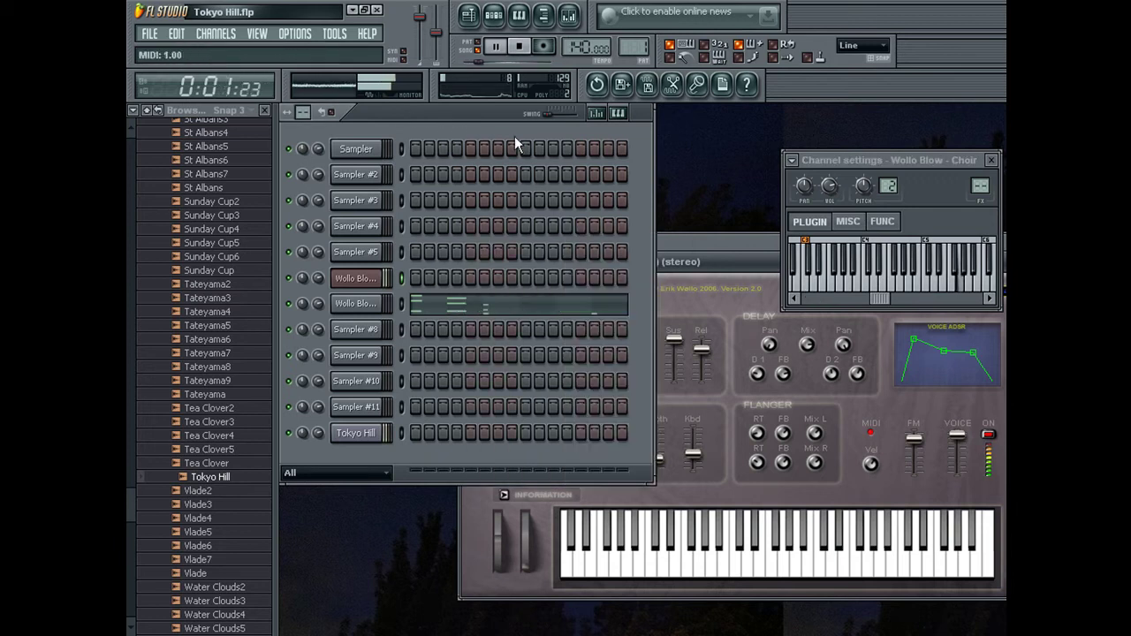
left_click_drag(737, 241, 621, 183)
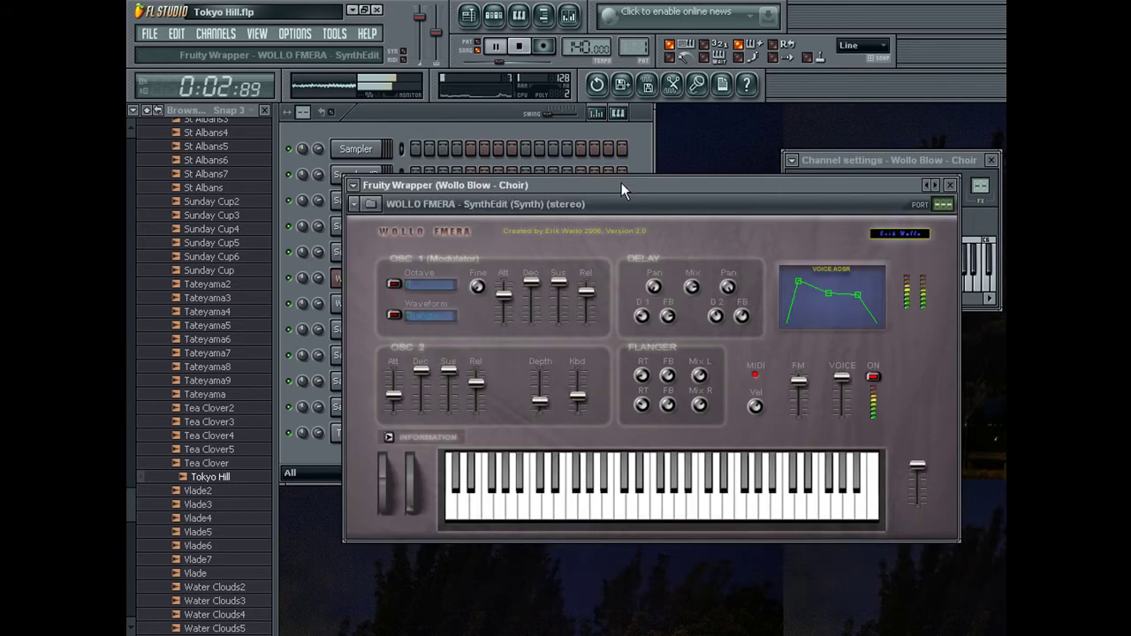
left_click(942, 188)
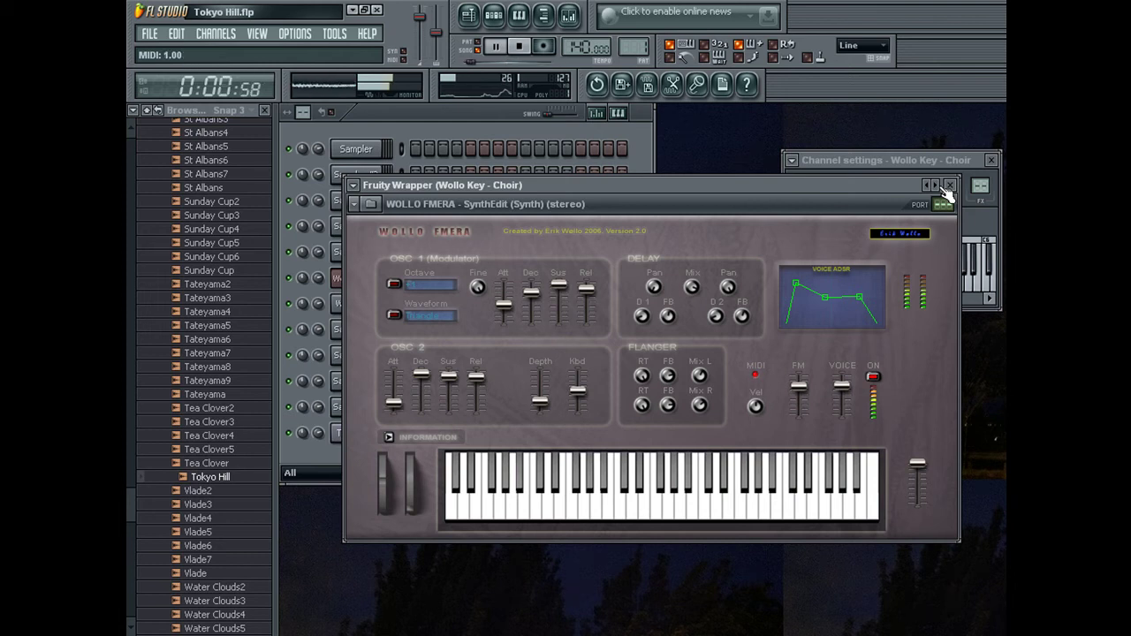
key("space")
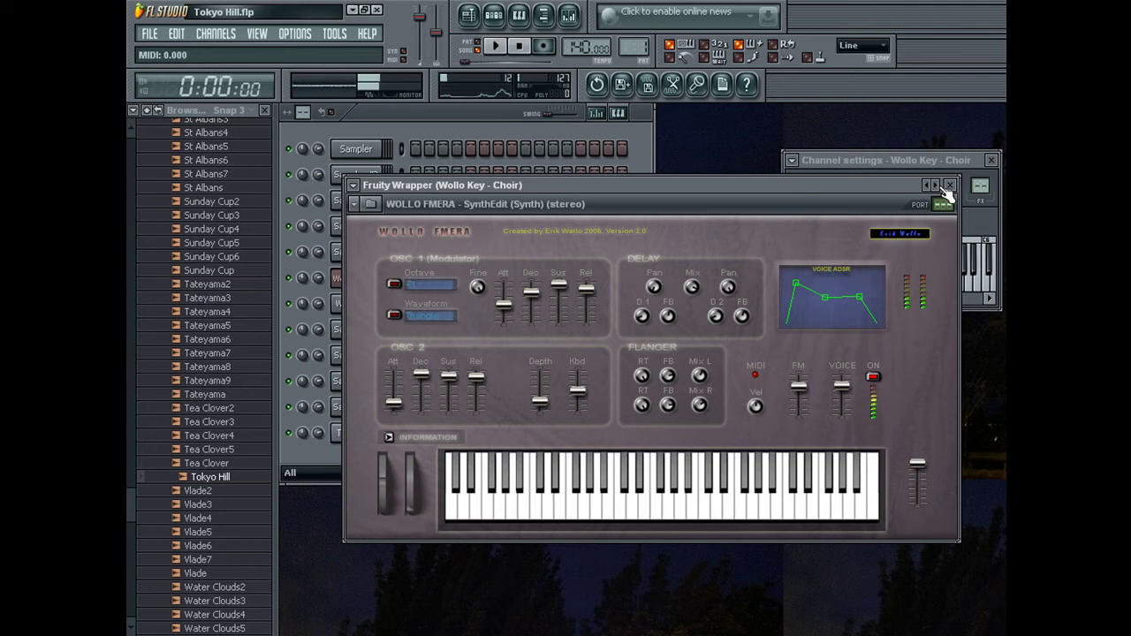
key("space")
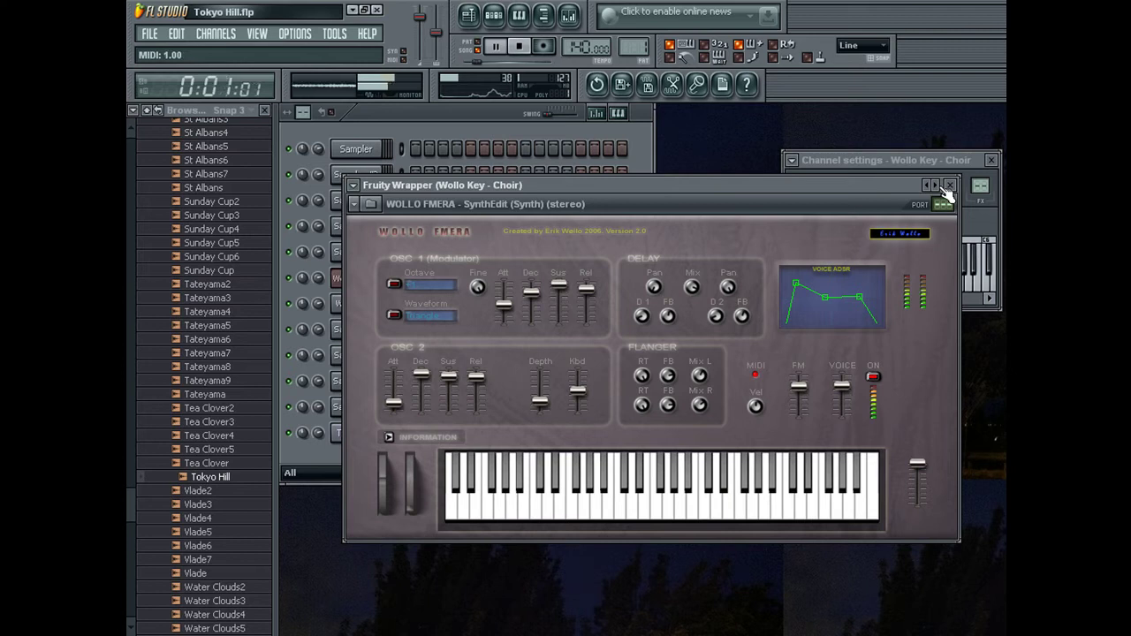
Switch to pattern 2, enable recording, undo the stray recorded note, and record a melody on the Wollo Key channel.
left_click(290, 160)
left_click(544, 46)
scroll(633, 48, "up", 1)
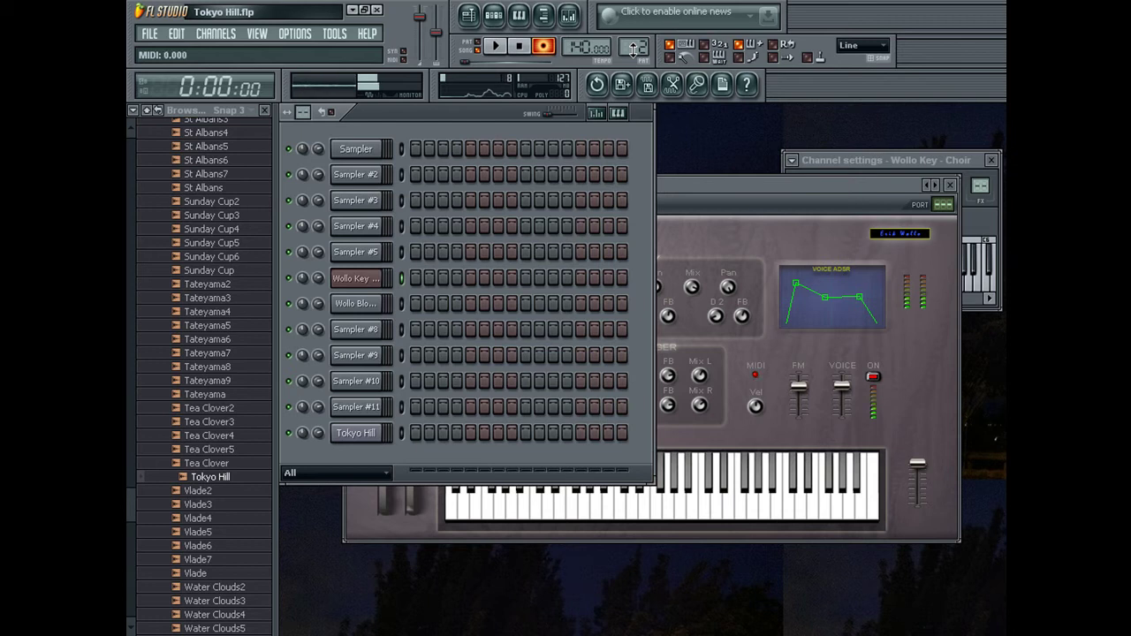
key("z")
key("ctrl+z")
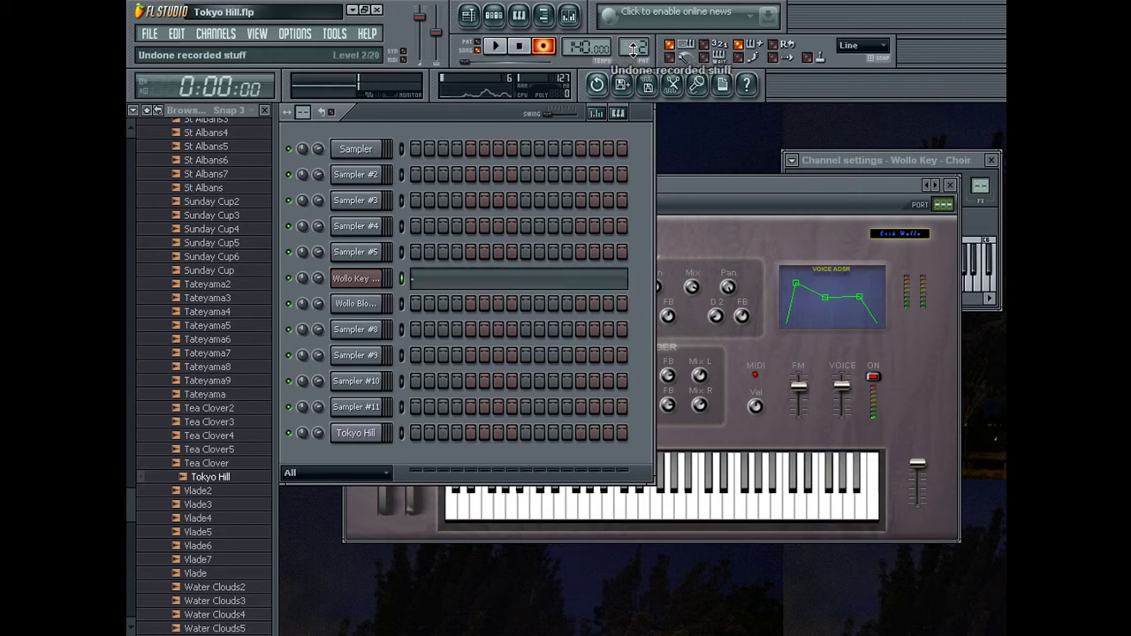
key("space")
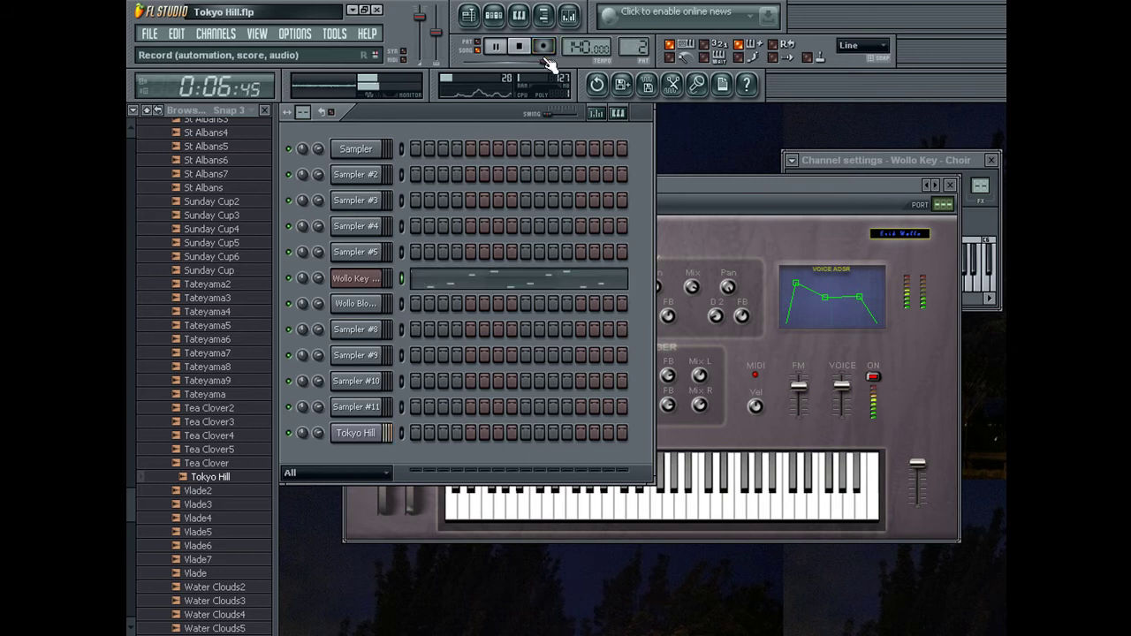
Stop playback and align the recorded Wollo Key notes in bar 1 with the beats in the piano roll.
left_click(501, 280)
key("space")
left_click_drag(426, 268, 421, 292)
left_click(378, 343)
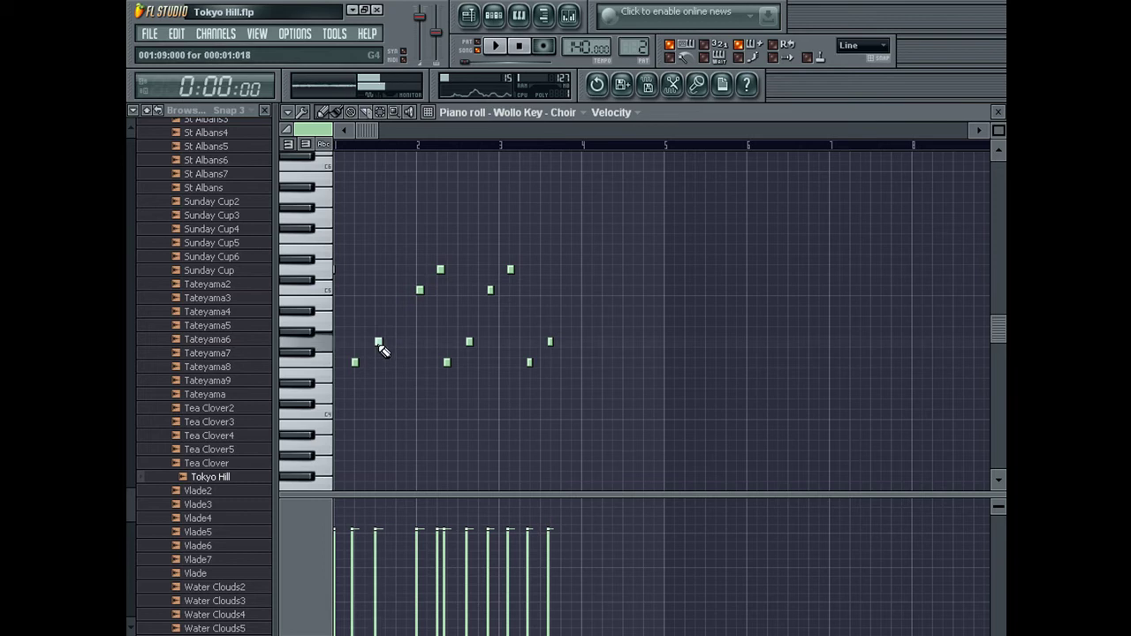
left_click_drag(355, 363, 358, 362)
left_click(337, 270)
key("space")
left_click(398, 290)
key("space")
Align the bar 2 melody notes and bar 3's first note with the beats, and delete the last two notes.
left_click_drag(420, 290, 420, 270)
left_click(442, 363)
left_click_drag(468, 343, 459, 343)
left_click_drag(491, 291, 503, 270)
key("space")
right_click(549, 343)
right_click(529, 363)
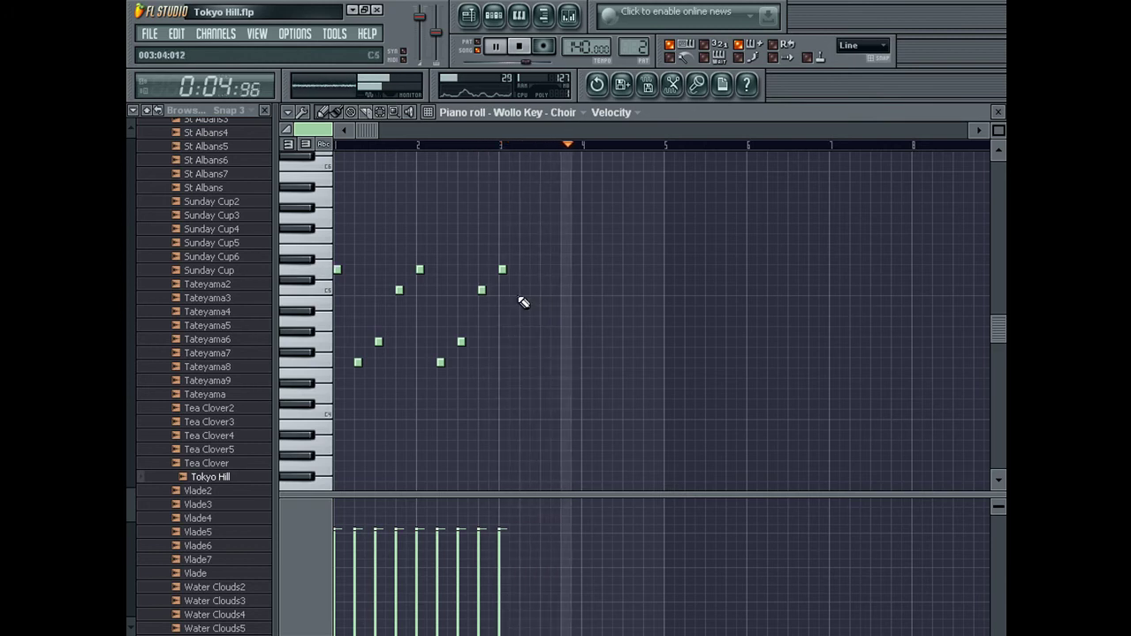
Repeat the melody phrase from bar 5 in pattern 2 and play it in song mode with the Tokyo Hill clip.
left_click_drag(568, 145, 336, 145)
left_click(478, 50)
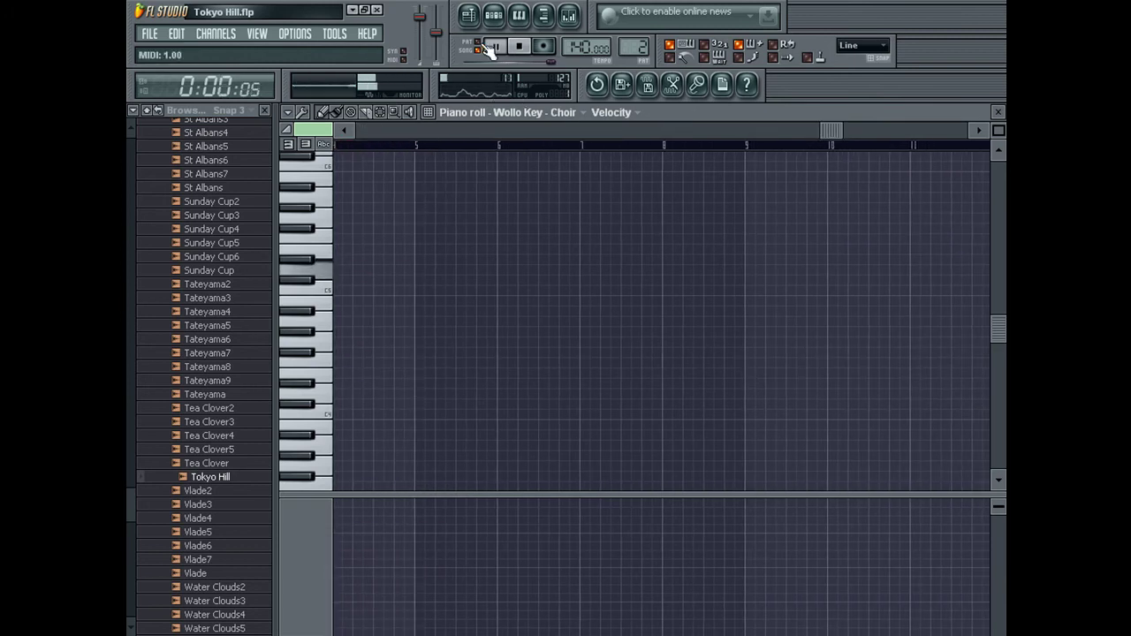
key("F5")
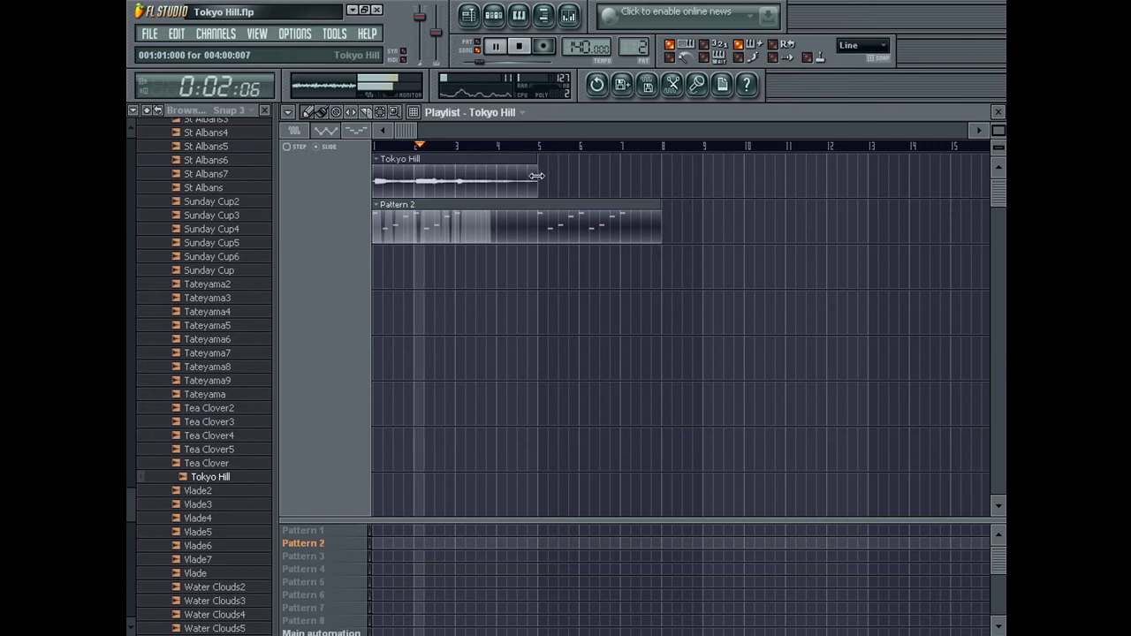
key("space")
key("F7")
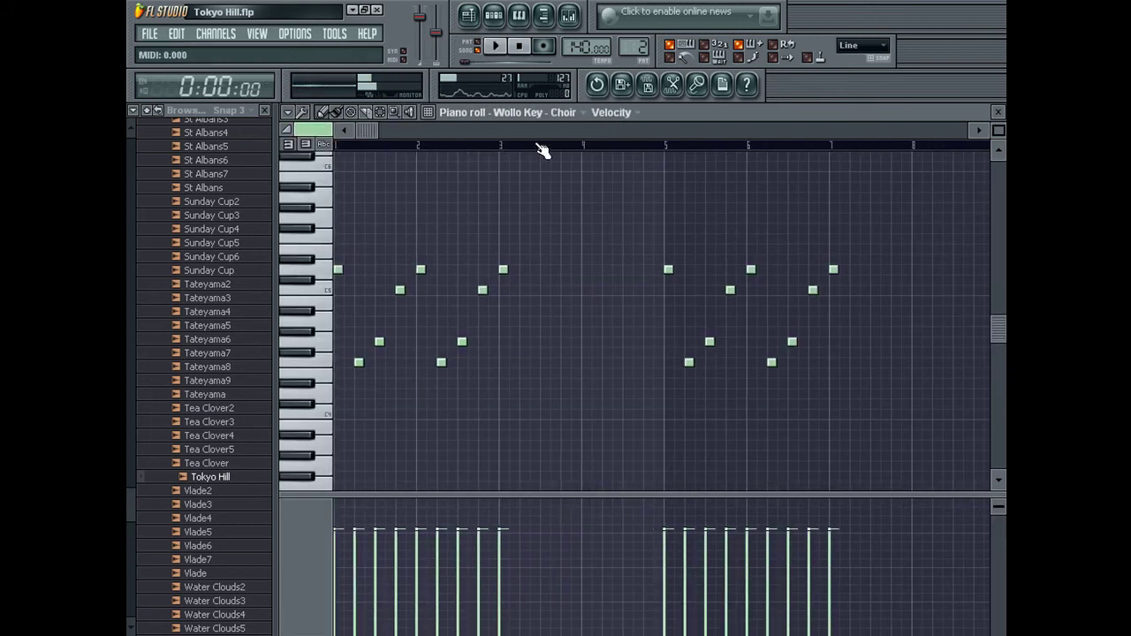
Move the whole bars 1 to 3 phrase down so it starts on C4, and play it.
left_click_drag(338, 271, 331, 343)
key("space")
scroll(360, 379, "down", 3)
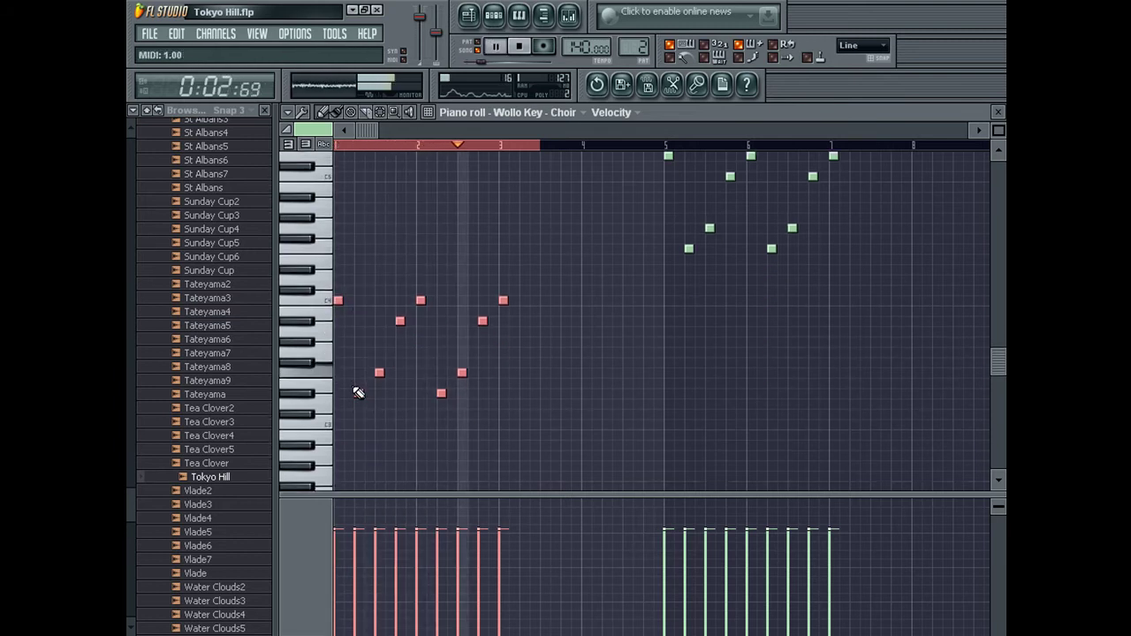
Lower the melody note at the start of bar 3 to G3 and restore the deleted last note of bar 2.
key("space")
left_click(503, 321)
left_click_drag(501, 387, 503, 372)
key("space")
right_click(503, 322)
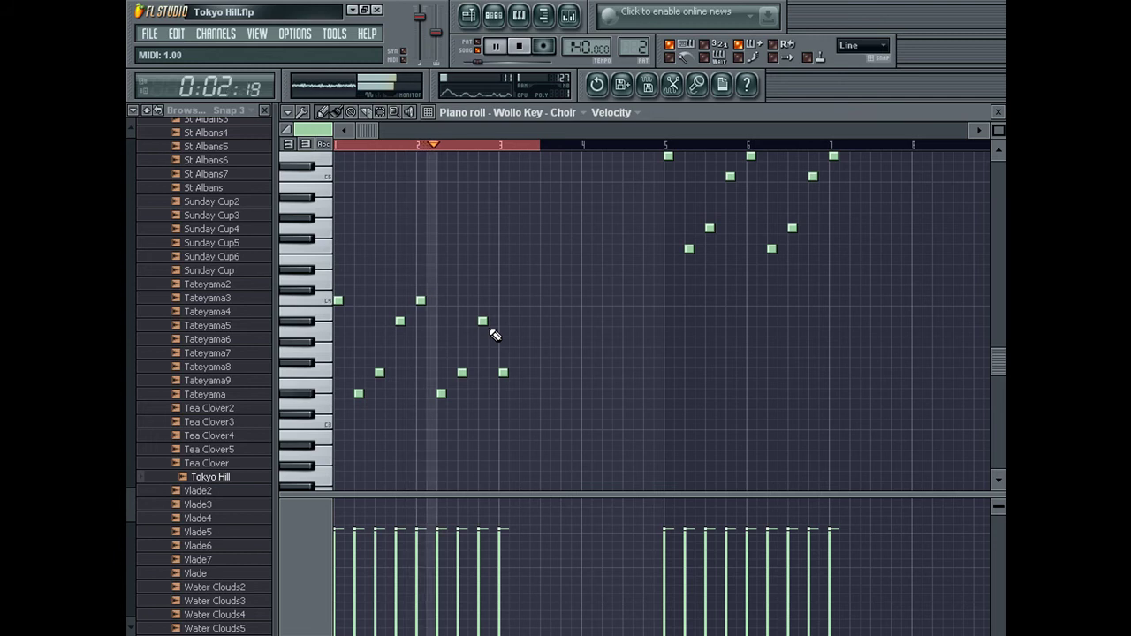
right_click(483, 321)
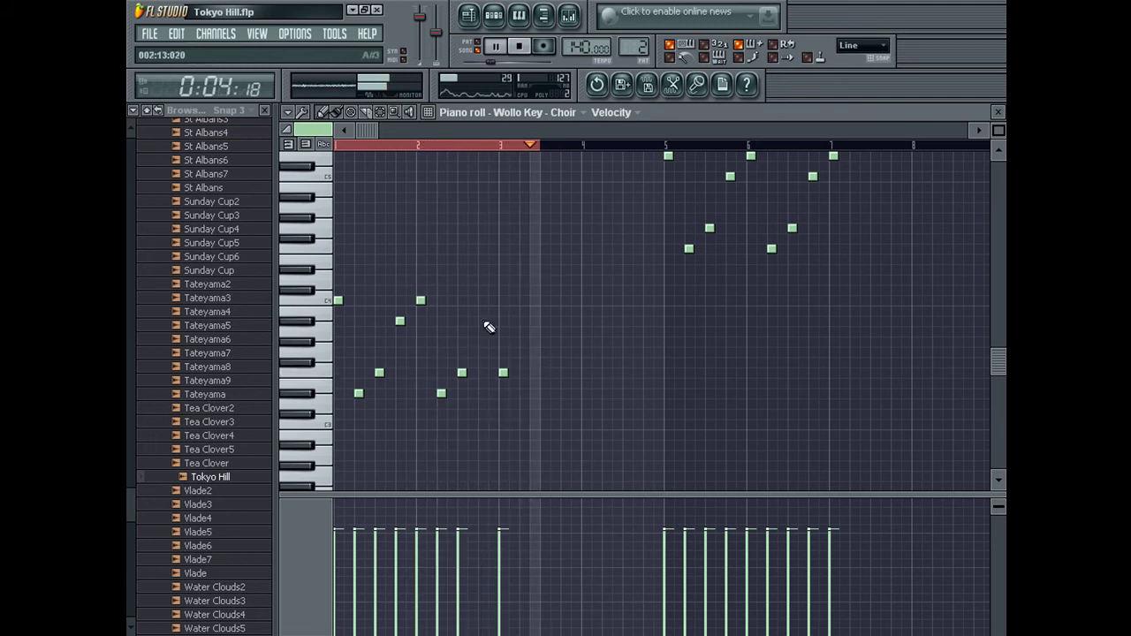
key("ctrl+z")
key("space")
left_click_drag(503, 372, 503, 352)
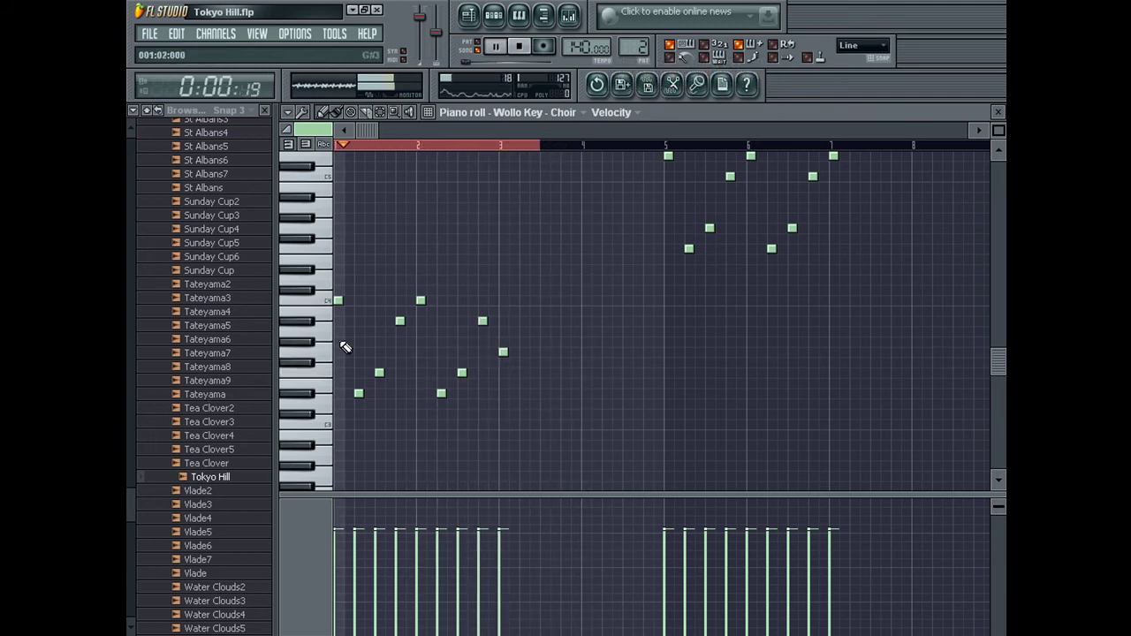
Lower the first notes of bars 1 and 2 to G3 and add a C4 note at the start of bar 9.
left_click(342, 350)
left_click(356, 353)
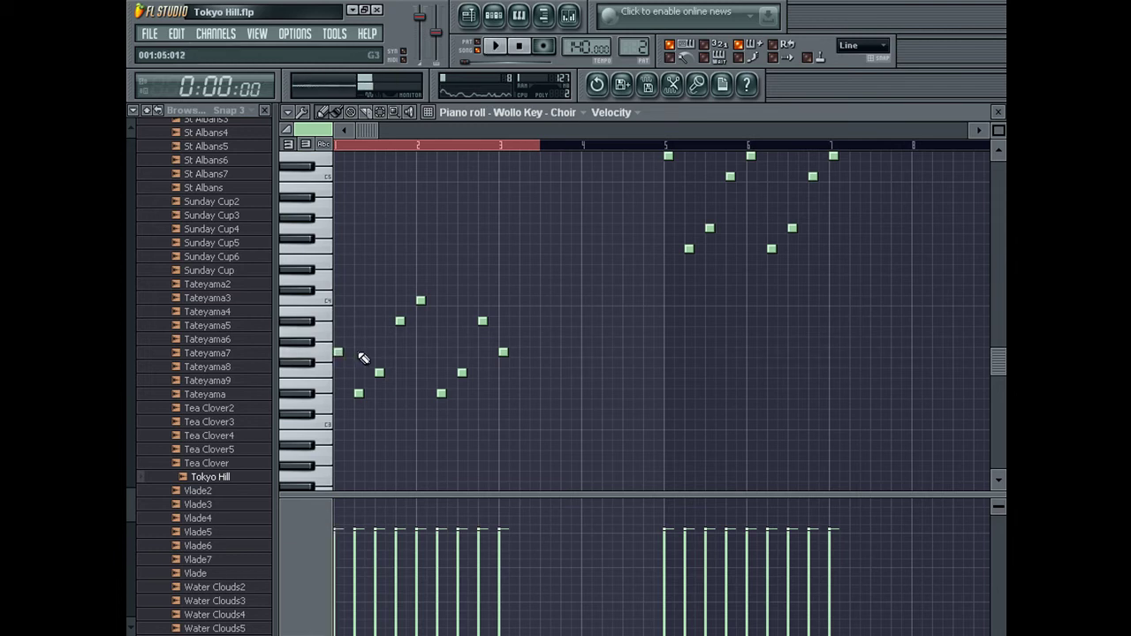
key("space")
right_click(359, 353)
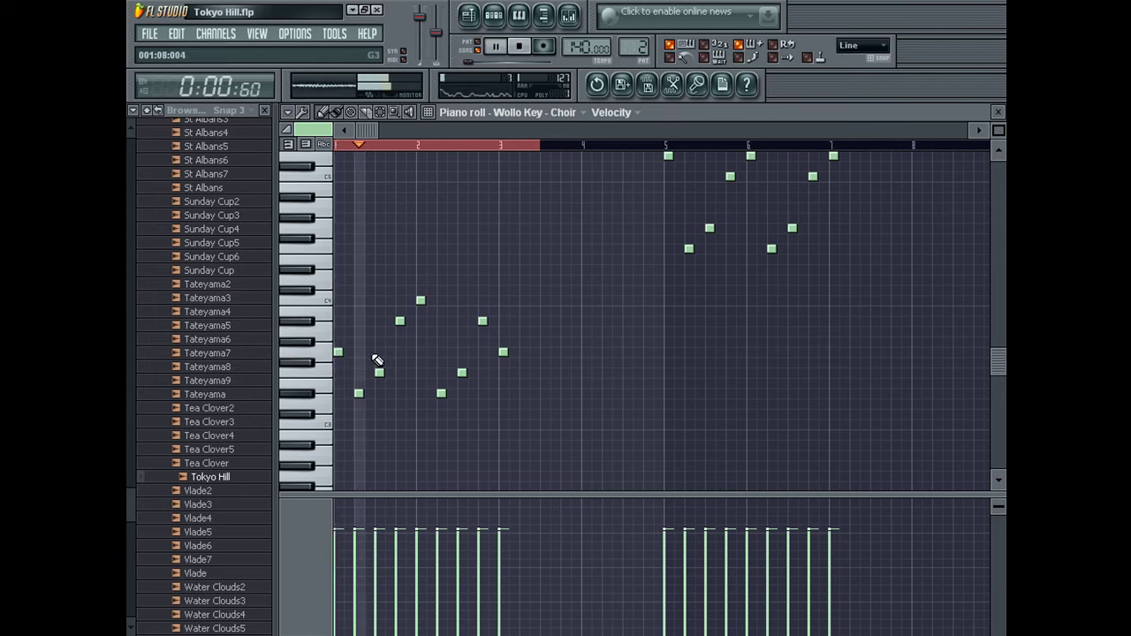
left_click_drag(420, 302, 422, 342)
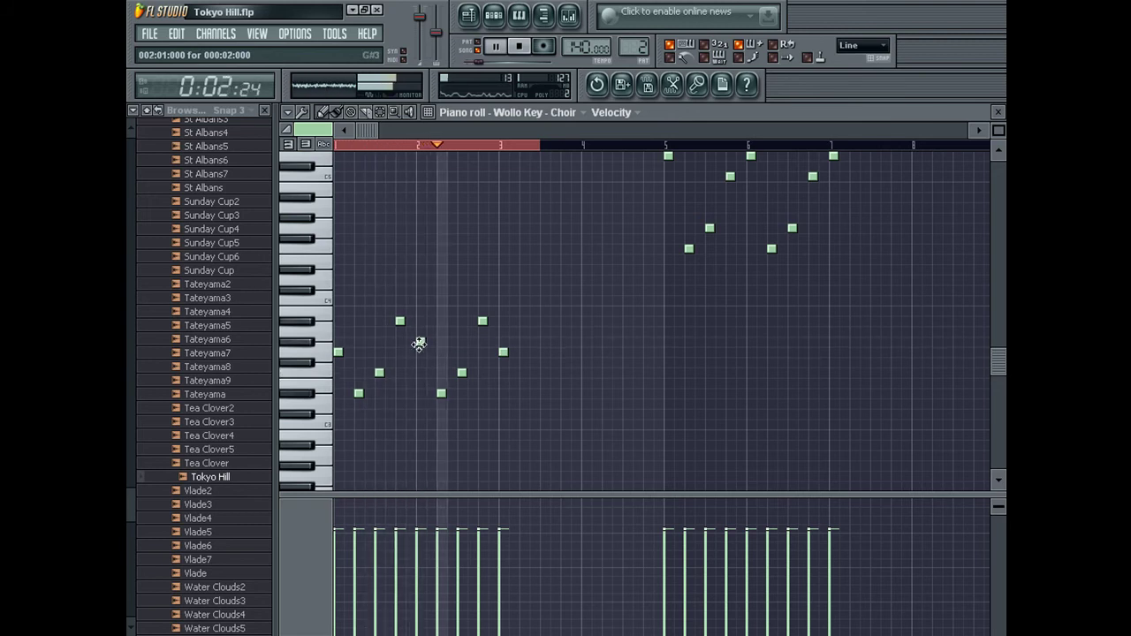
right_click(424, 344)
left_click(421, 352)
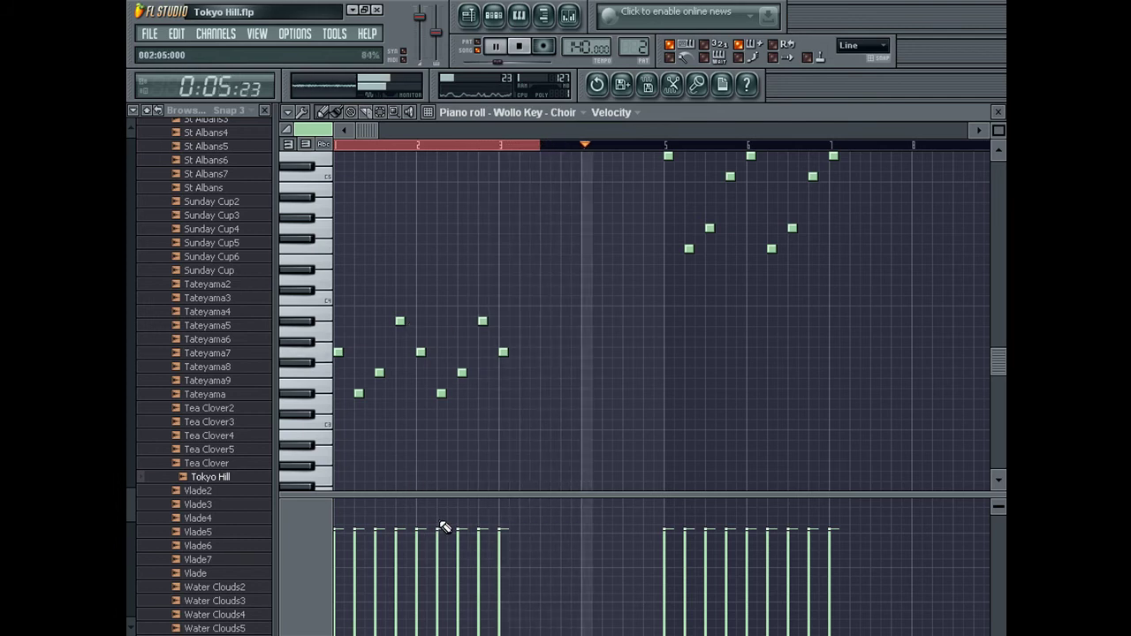
scroll(826, 288, "down", 1)
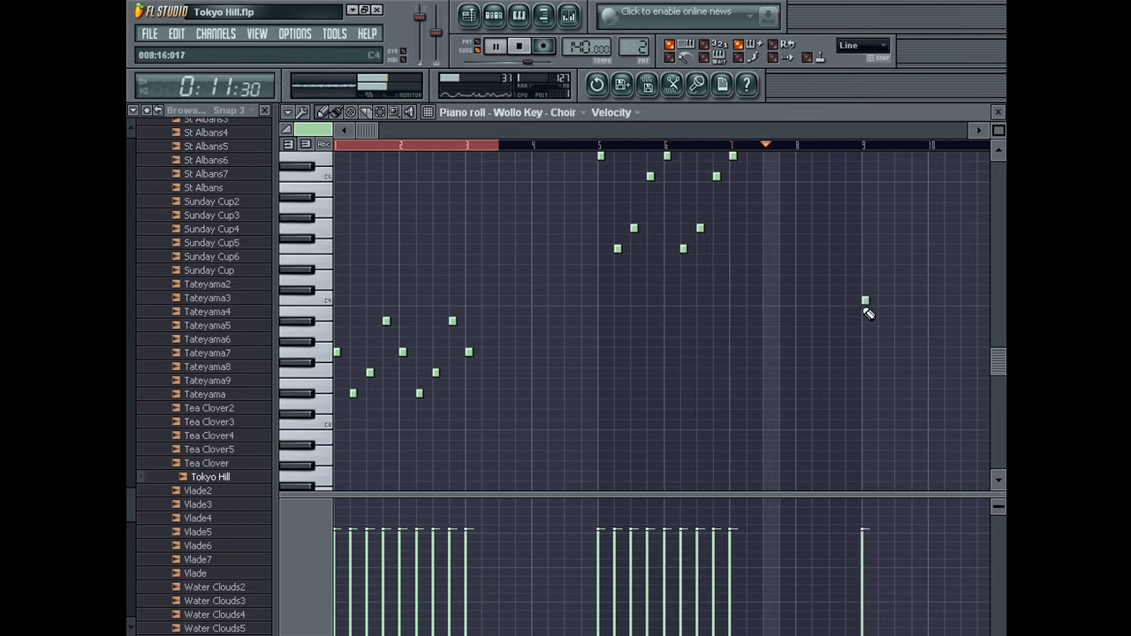
Stop playback, name the eighth channel Wollo Key - Choir, and transfer the melody notes onto it.
key("F6")
left_click(605, 285)
key("F6")
key("space")
right_click(351, 277)
left_click(389, 297)
key("Escape")
right_click(358, 328)
left_click(398, 351)
type("Wollo Key - Choir")
key("Return")
key("ctrl+v")
right_click(303, 281)
key("Escape")
Turn off the master's Fruity Limiter and export pattern 2 as the wave file Tokyo Hill2 in the Film Making folder.
left_click(569, 15)
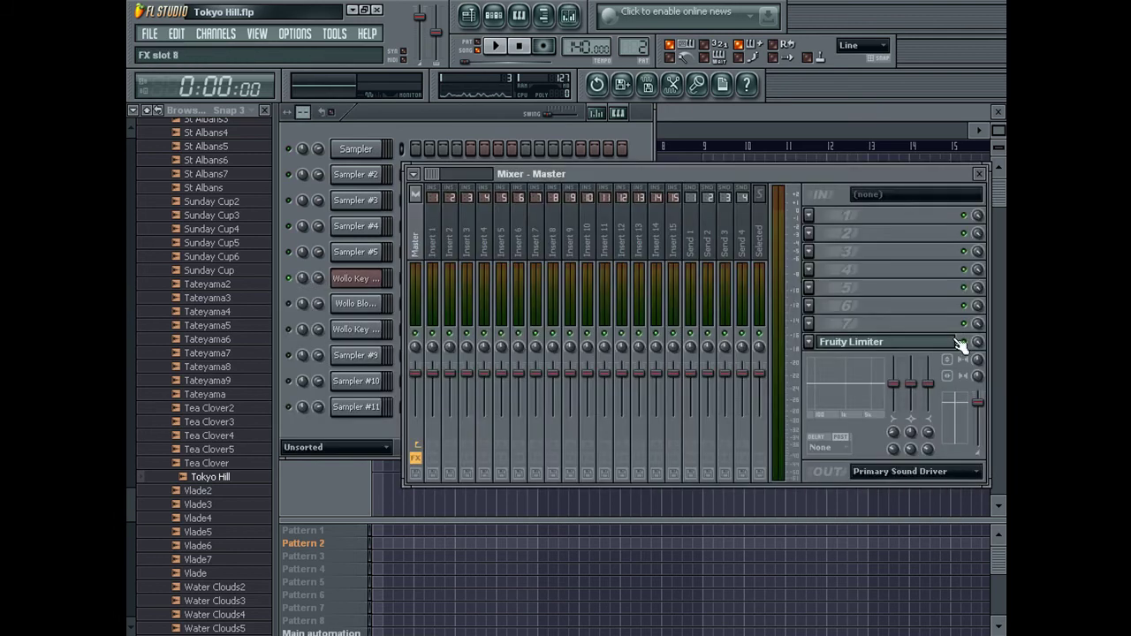
left_click(456, 132)
key("ctrl+r")
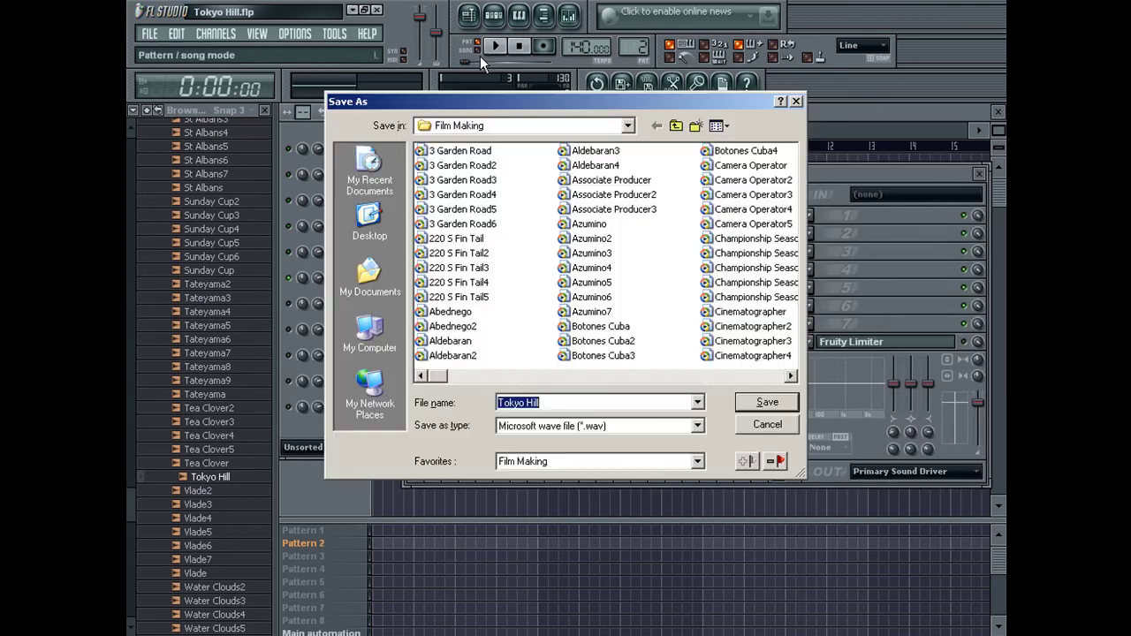
key("Return")
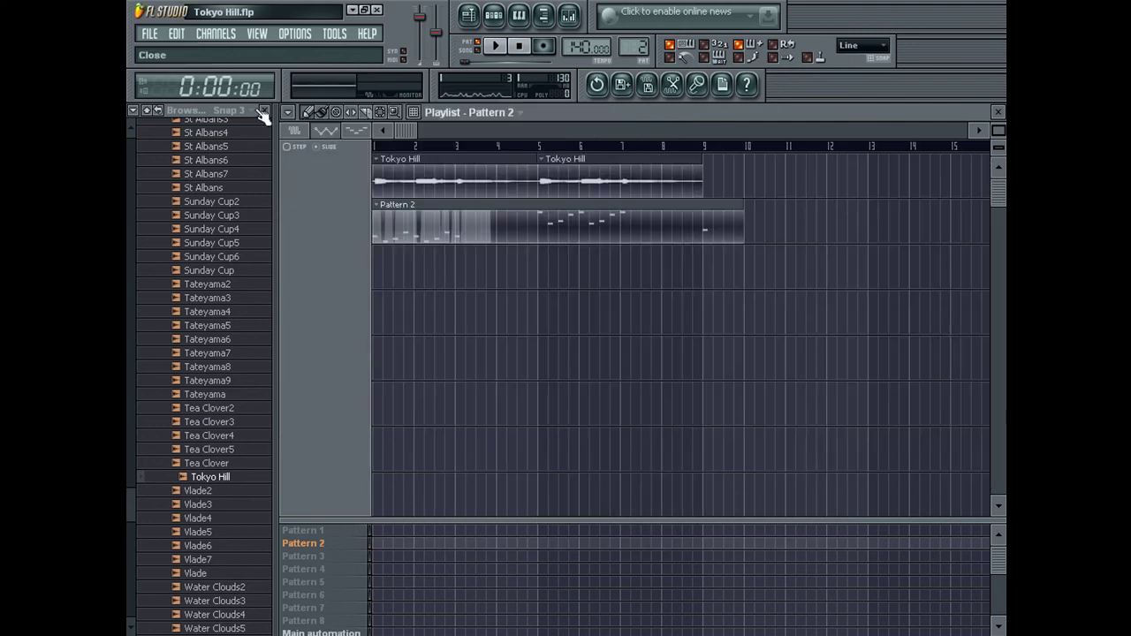
Place the Tokyo Hill2 audio clip on the second playlist track in place of pattern 2, and list all channels.
left_click_drag(209, 485, 402, 196)
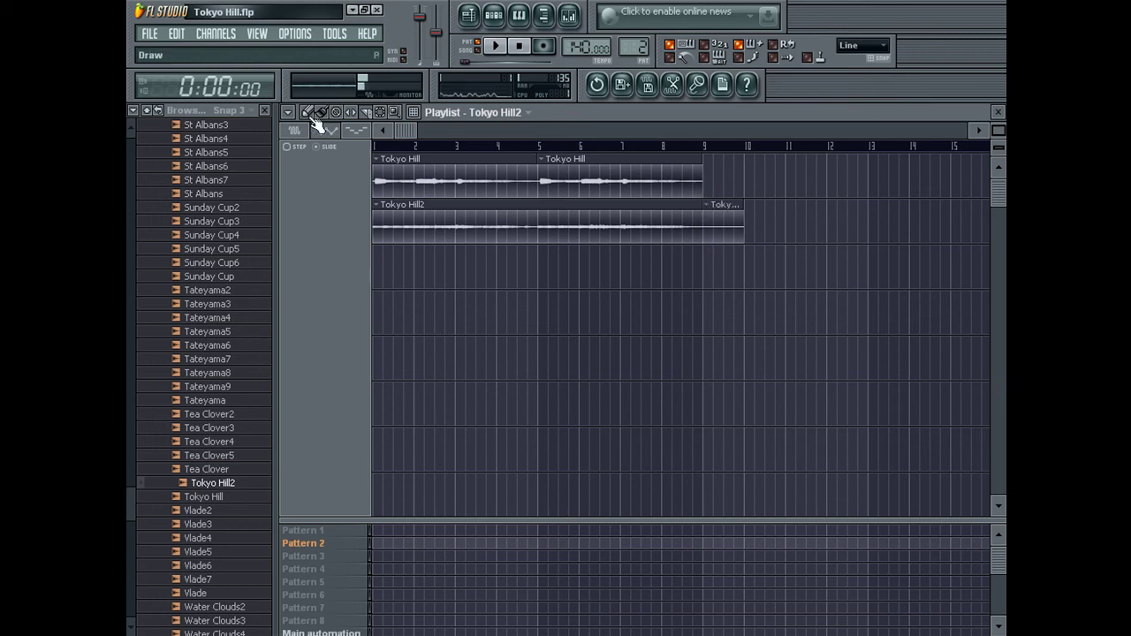
key("F5")
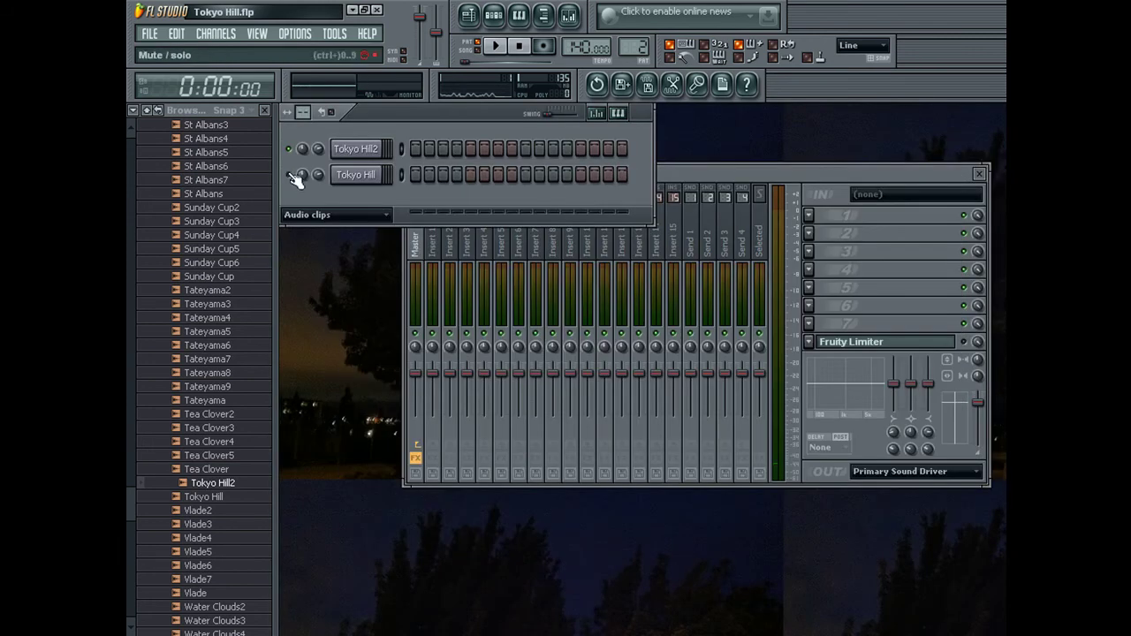
left_click(328, 217)
left_click(310, 230)
Turn the master's Fruity Limiter back on and play the song from the start.
left_click(352, 280)
left_click(352, 279)
key("space")
left_click(938, 338)
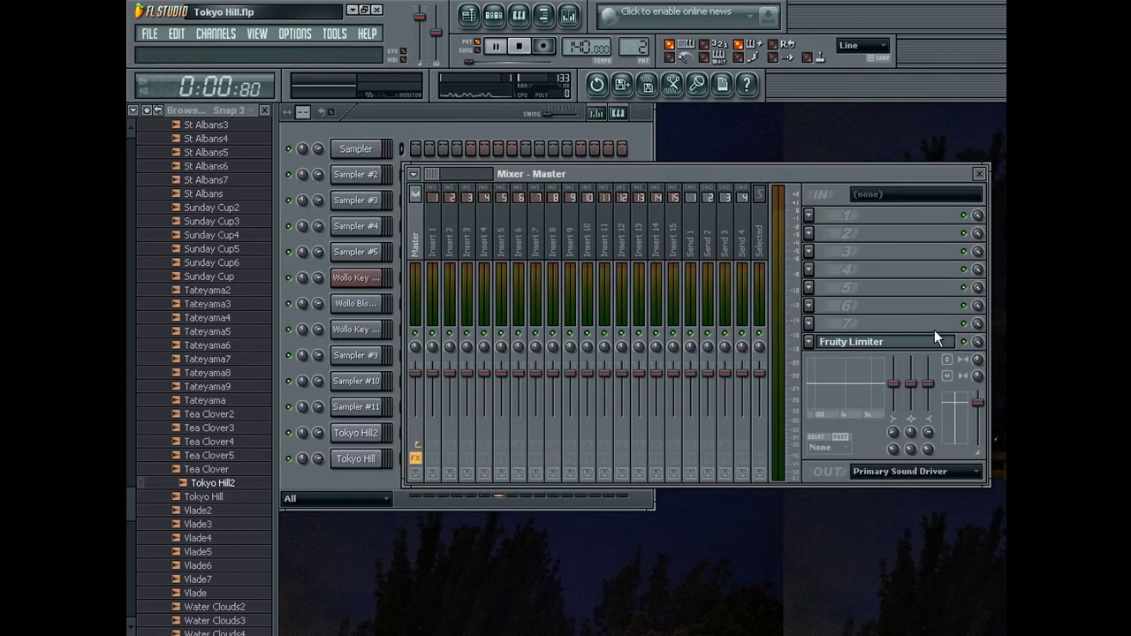
key("space")
key("space")
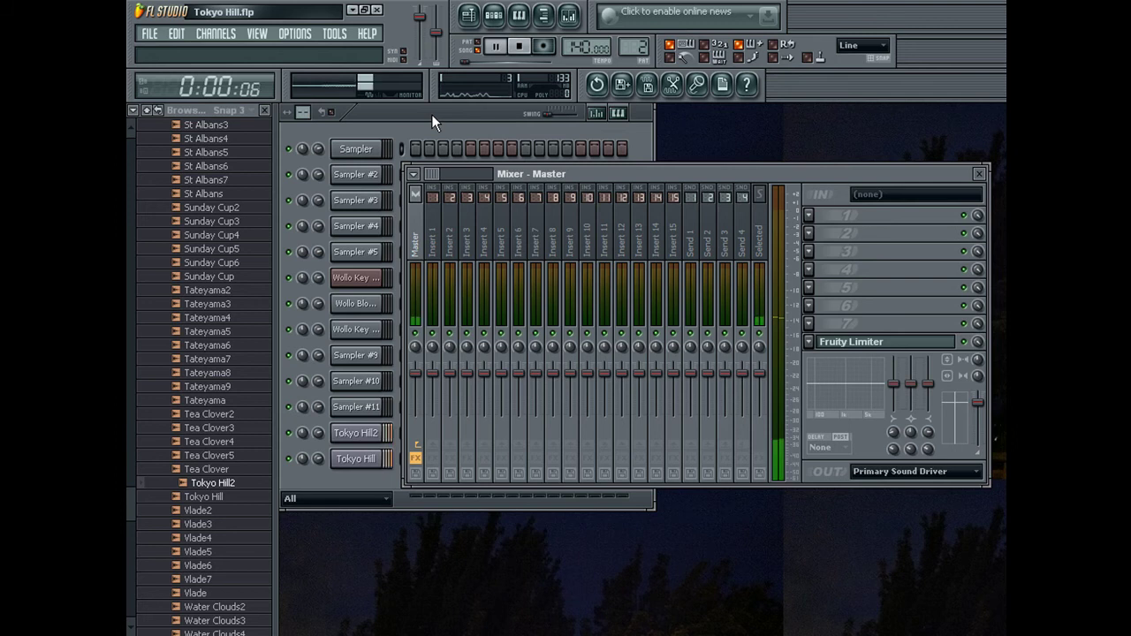
Audition the Wollo FMERA presets from Wollo Horn - Choir to Wollo Landscape on the sixth channel over the song.
left_click(353, 284)
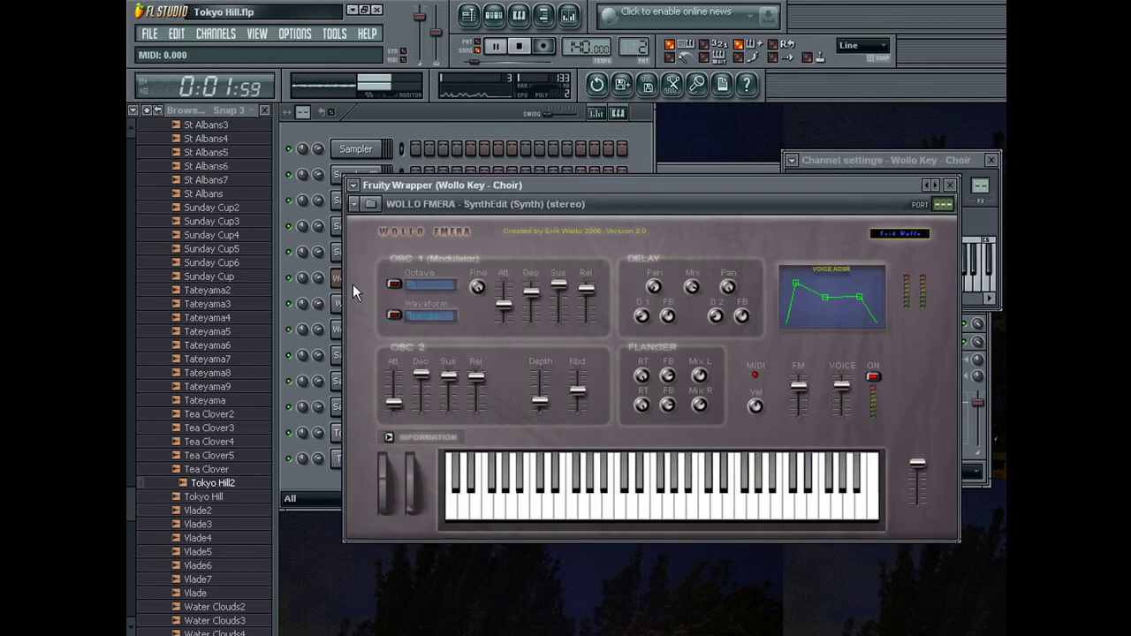
left_click(938, 187)
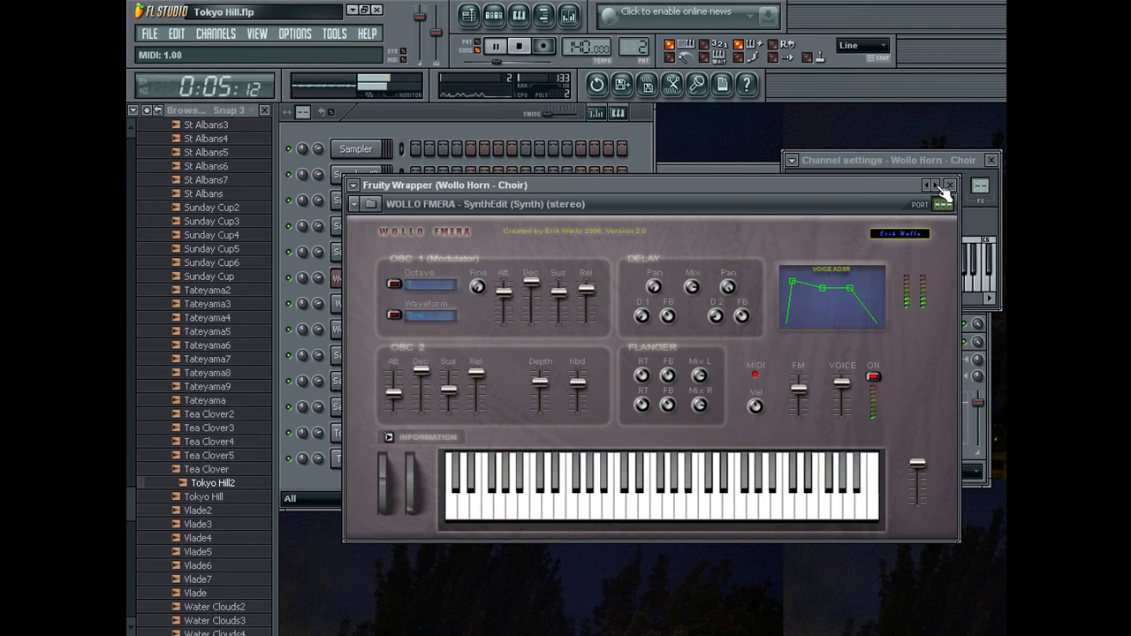
left_click(939, 186)
left_click(939, 187)
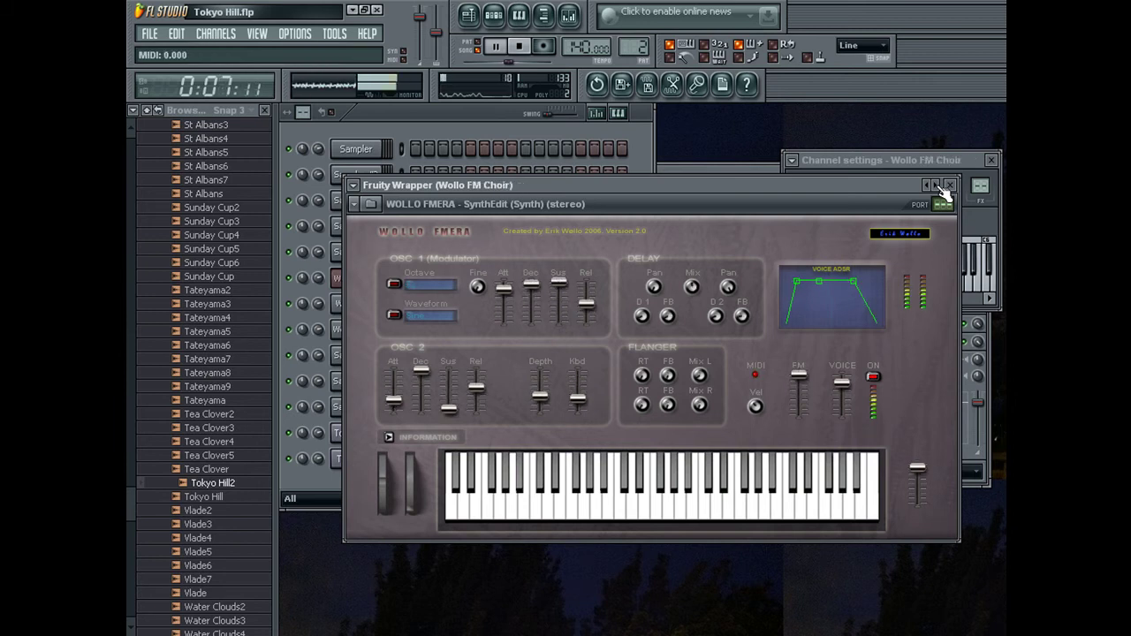
left_click(938, 187)
left_click(939, 187)
left_click(465, 129)
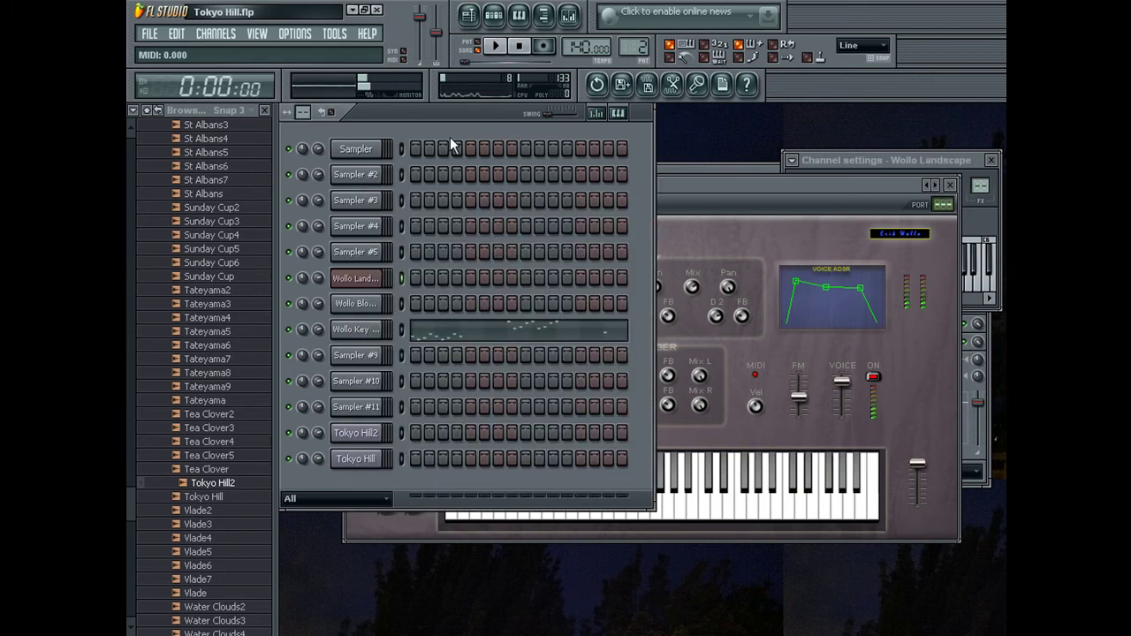
Replace the sixth channel's generator with the z3ta virus TI synth.
right_click(362, 280)
mouse_move(409, 434)
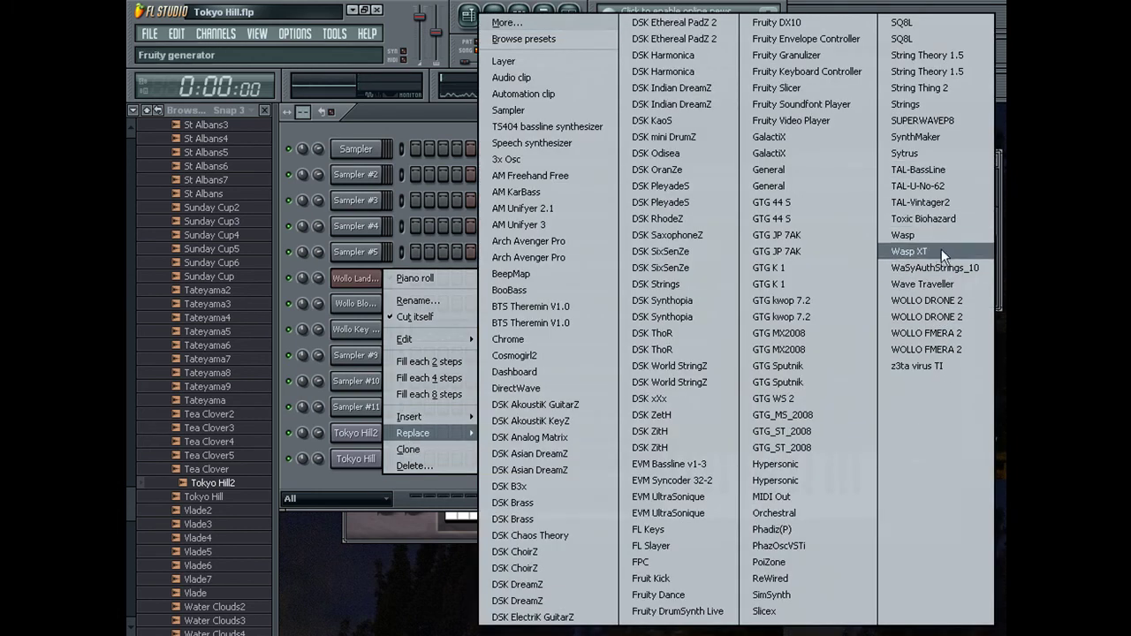
left_click(936, 364)
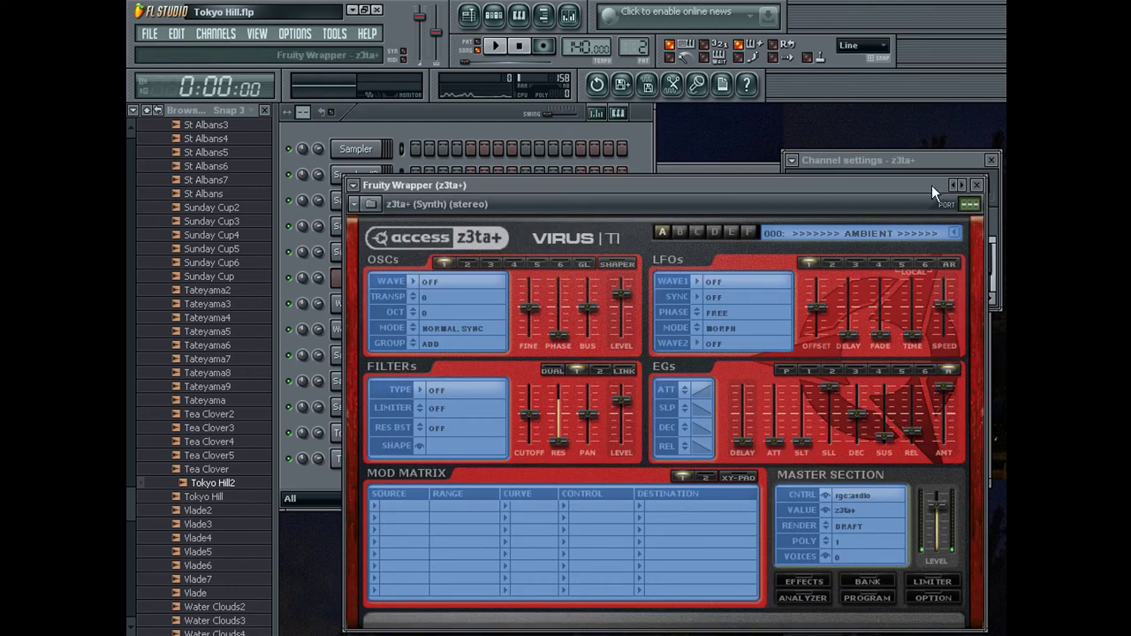
Step through the z3ta+ presets to Hidd3n Feedb4ck and audition it.
left_click(962, 185)
left_click(962, 185)
left_click(962, 185)
left_click(962, 185)
left_click(961, 185)
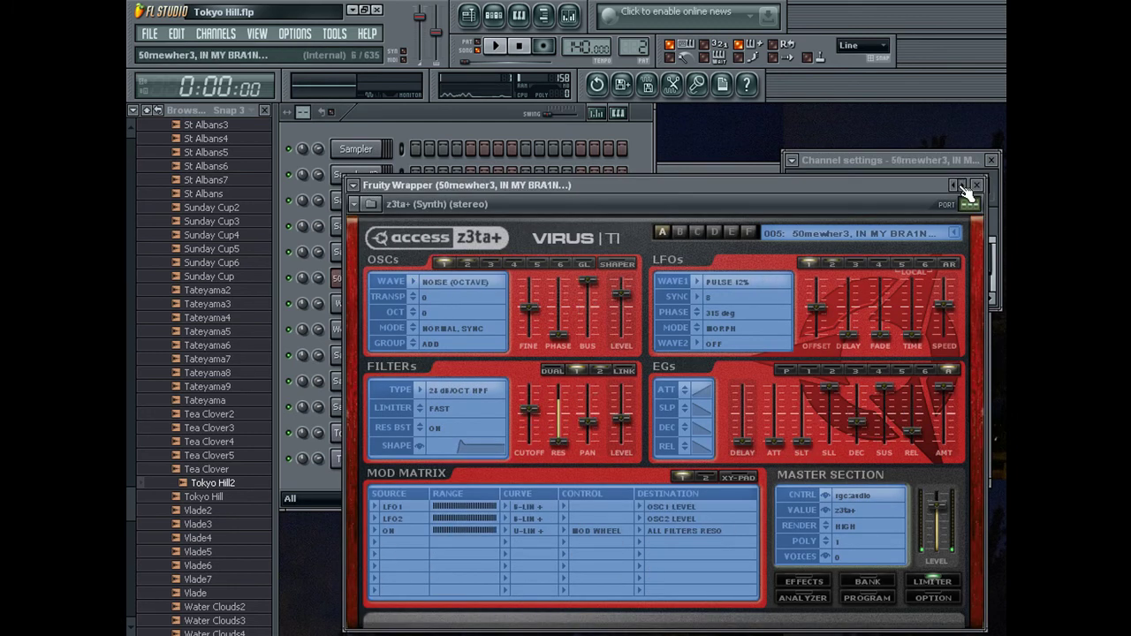
left_click(962, 185)
left_click(352, 269)
left_click(353, 276)
left_click(353, 276)
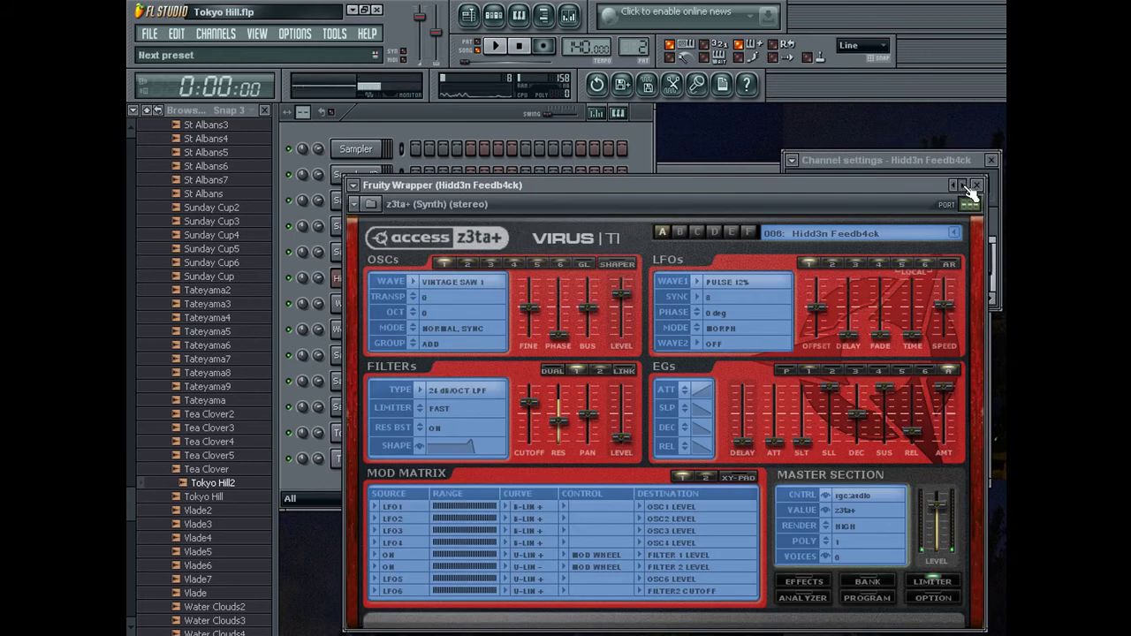
Advance the synth to the Pl4tform NiN3 preset, auditioning Fiv3-Sid3 P0lyg0n 25 over the song on the way.
left_click(963, 184)
left_click(964, 185)
left_click(965, 185)
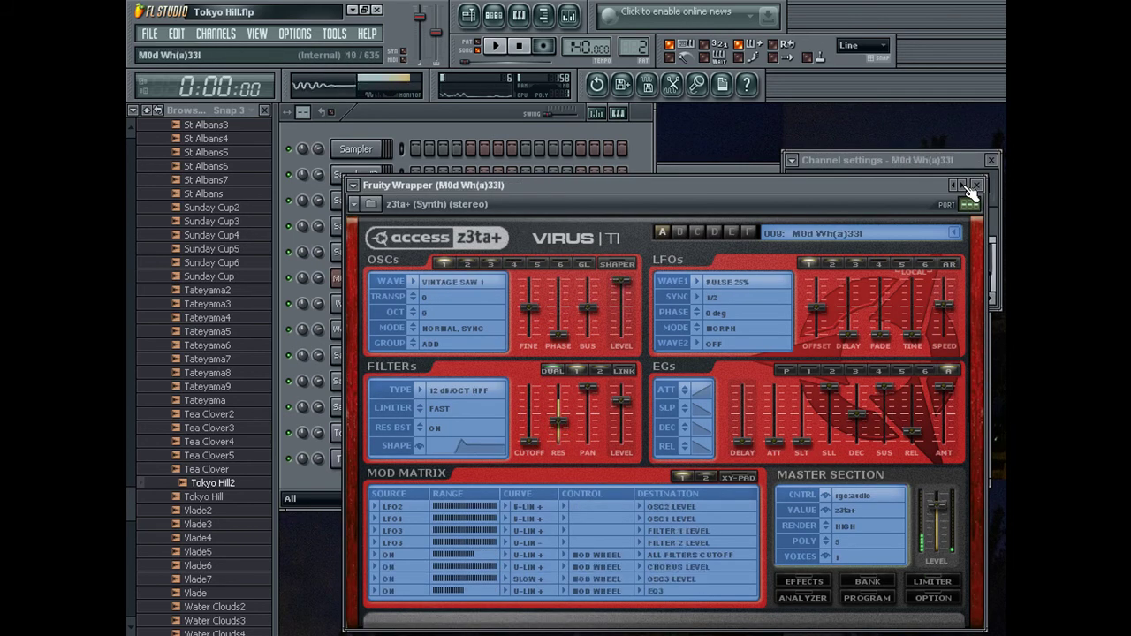
left_click(965, 185)
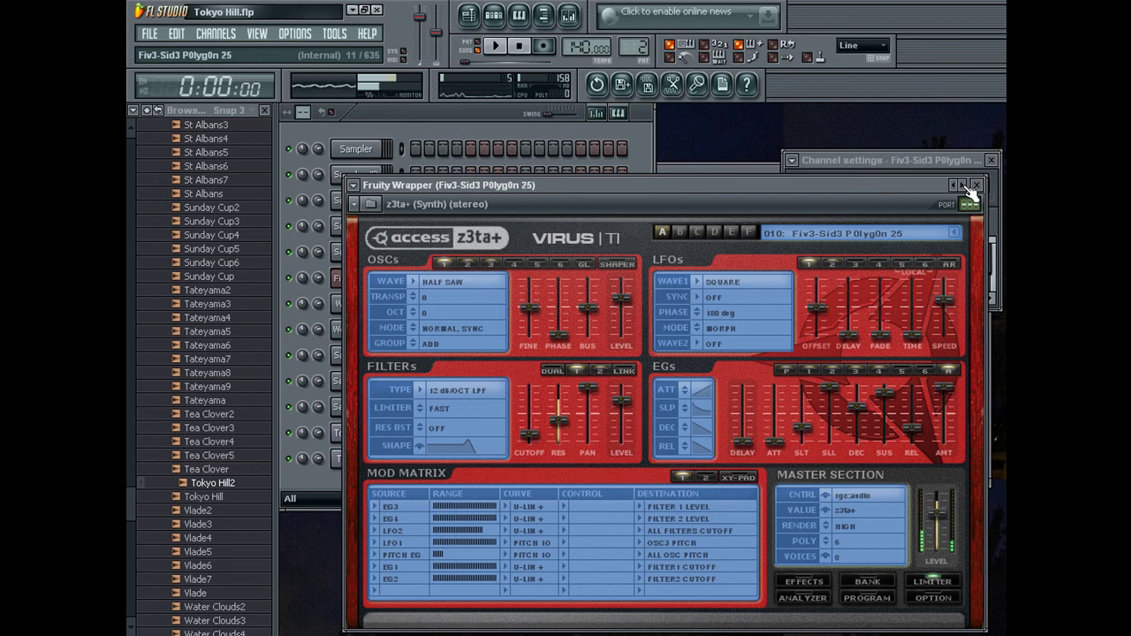
key("space")
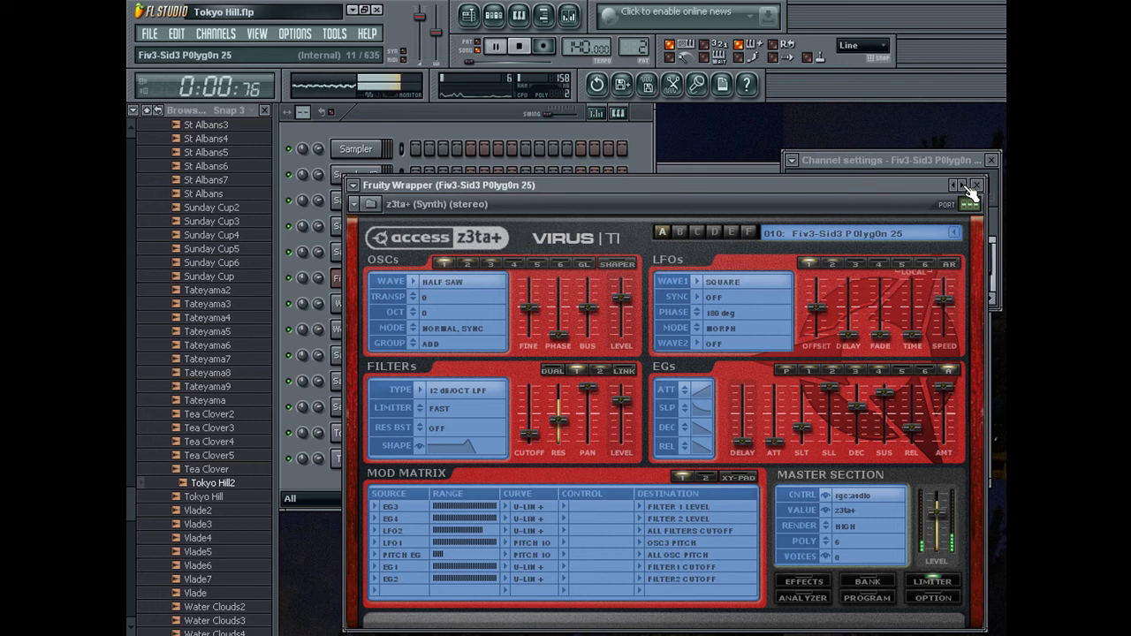
left_click(965, 185)
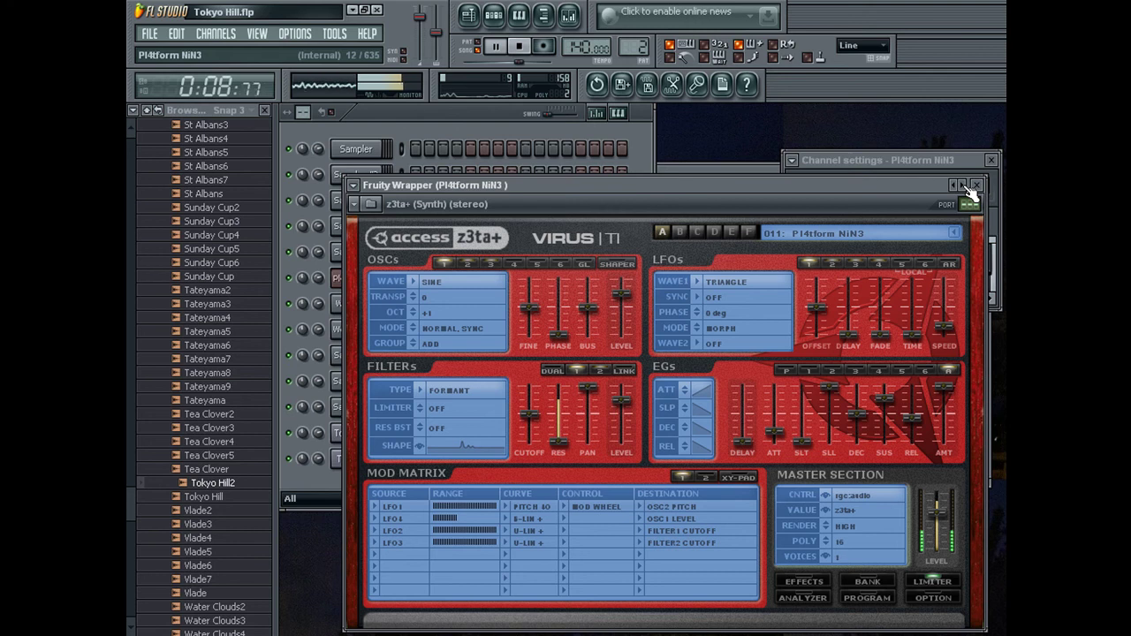
Switch to pattern 3, enable recording, and record a part on the Pl4tform NiN3 channel.
left_click(497, 114)
key("space")
scroll(616, 53, "up", 1)
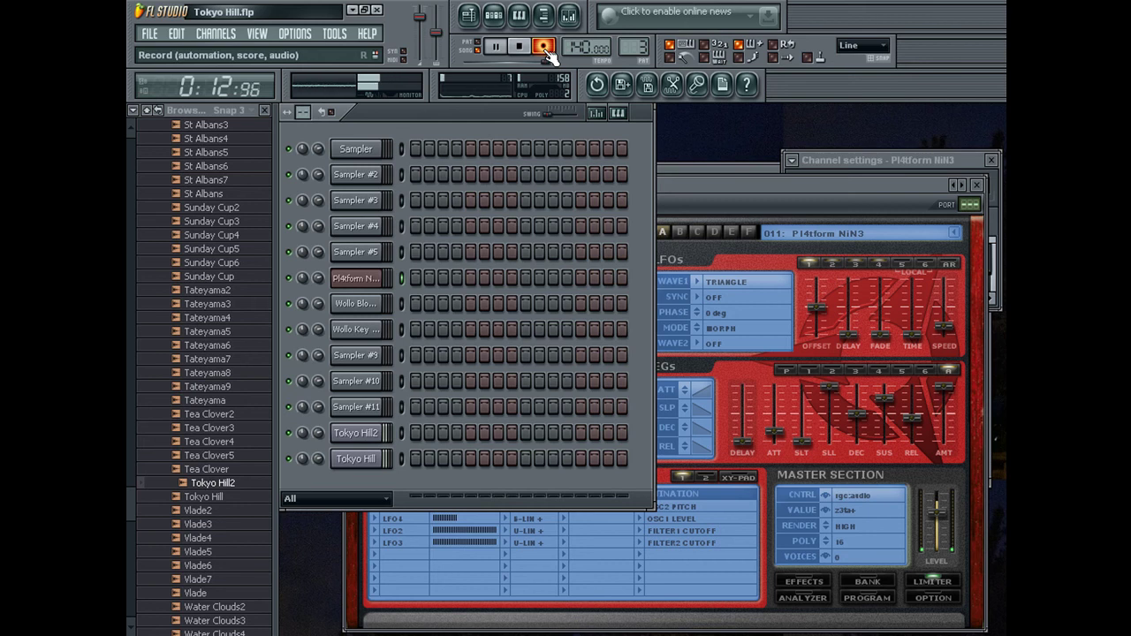
Open the recorded Pl4tform NiN3 part in the piano roll and align its bar 1 notes with the beats.
left_click(457, 278)
left_click(351, 291)
left_click(366, 218)
left_click(376, 415)
left_click(386, 366)
scroll(495, 384, "up", 4)
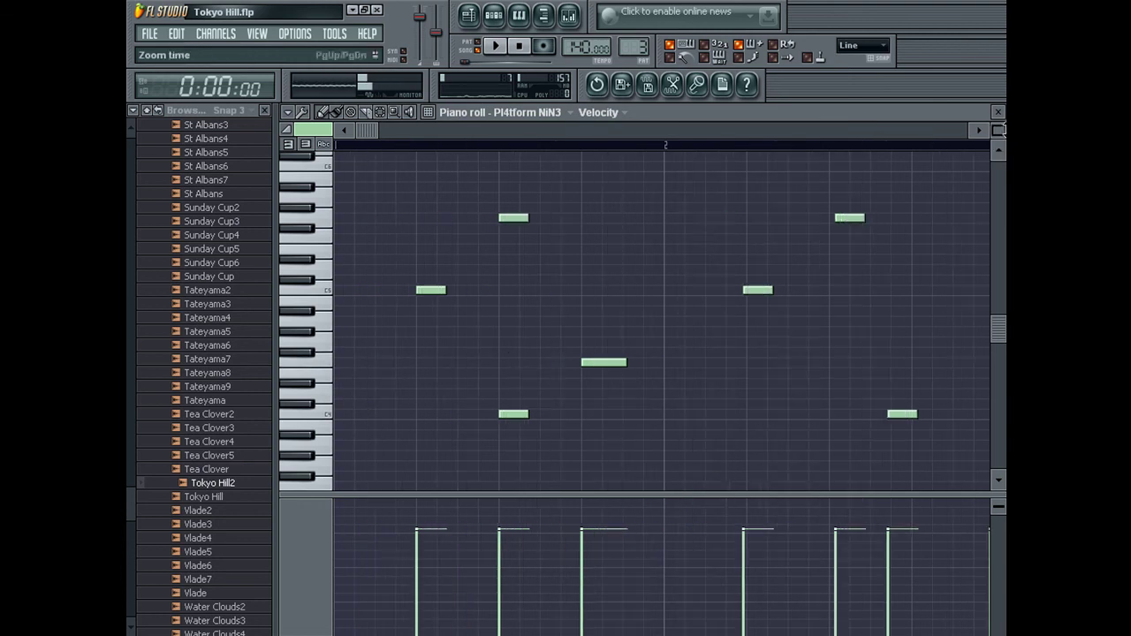
Move bar 1's C4 note half a beat later, between beats 3 and 4, and play the pattern.
left_click(515, 412)
left_click_drag(516, 412, 555, 414)
key("space")
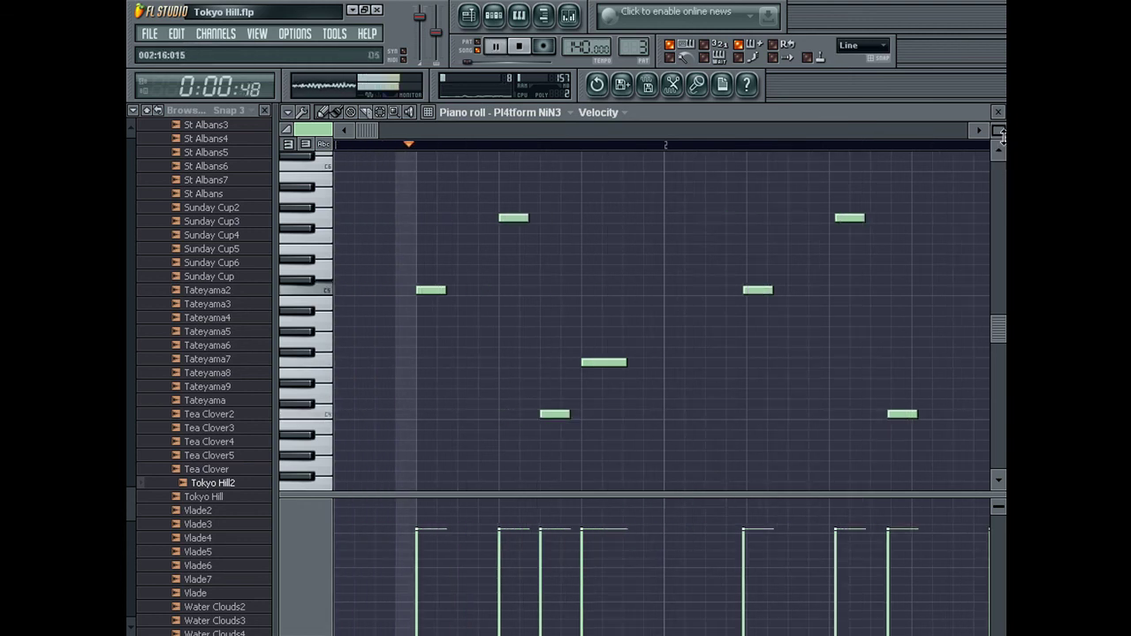
scroll(952, 151, "down", 3)
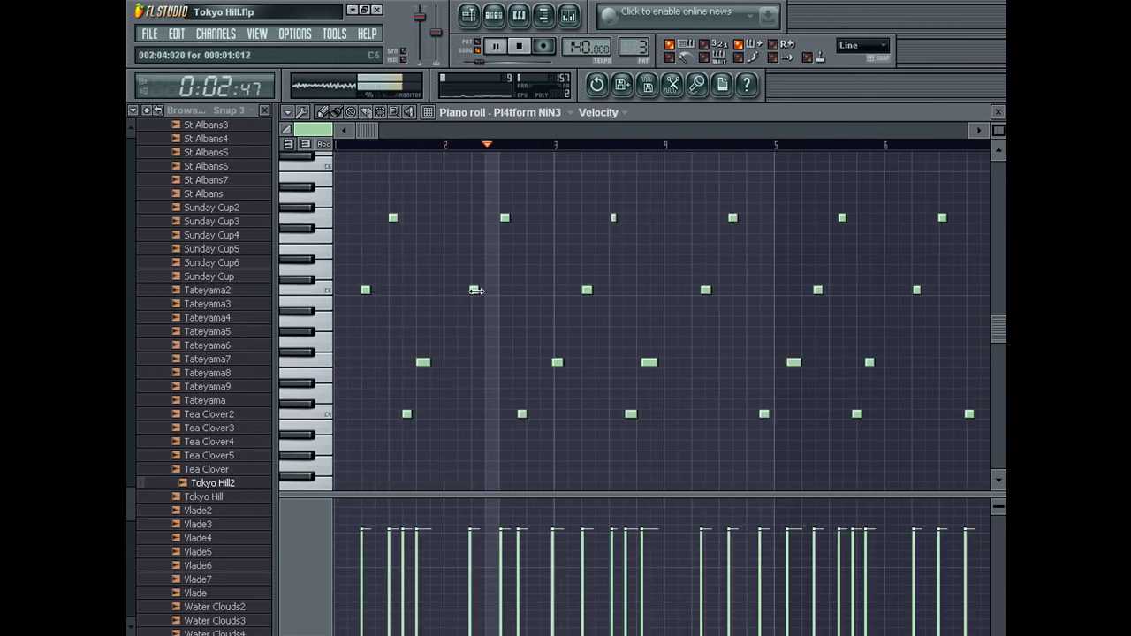
Align bar 2's G5 and C4 notes and bar 3's opening F4 note with the rhythm, checking by playback.
right_click(503, 219)
left_click(502, 221)
key("space")
left_click_drag(521, 415, 530, 416)
left_click(556, 363)
key("space")
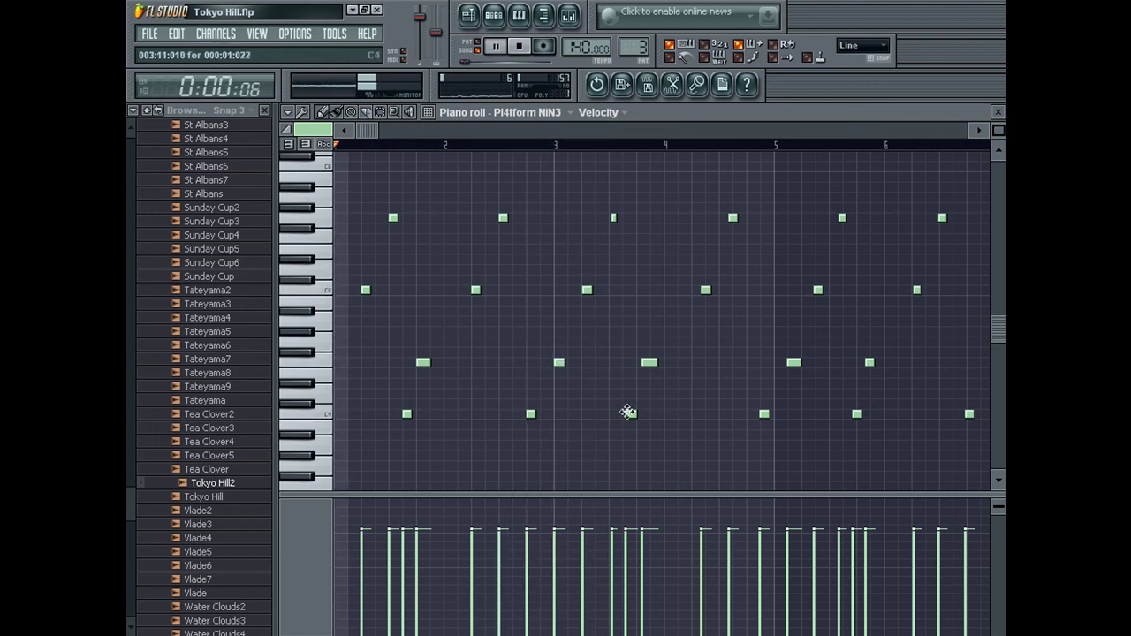
Align bar 3's G5, C4 and closing F4 notes, ending with both lower notes shifted slightly earlier, and play the pattern.
left_click_drag(614, 217, 611, 218)
left_click_drag(631, 415, 643, 413)
key("space")
left_click_drag(649, 362, 656, 362)
left_click_drag(642, 414, 628, 414)
left_click_drag(652, 367, 639, 366)
key("space")
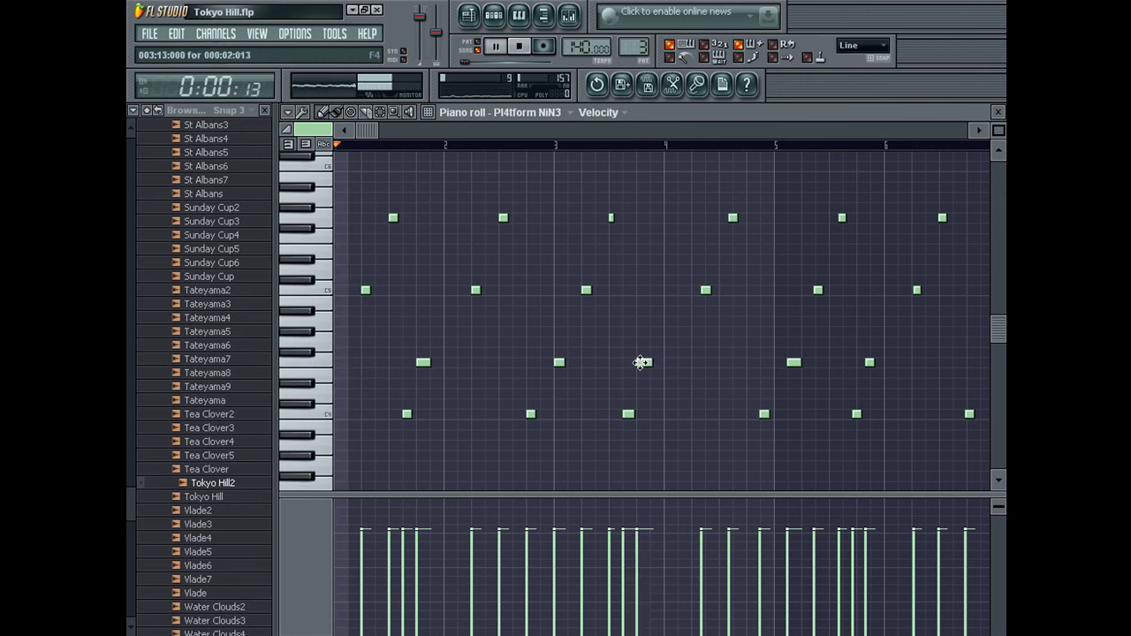
Move bar 4's C5, G5 and C4 notes slightly earlier to match the rhythm of the preceding bars.
left_click(513, 133)
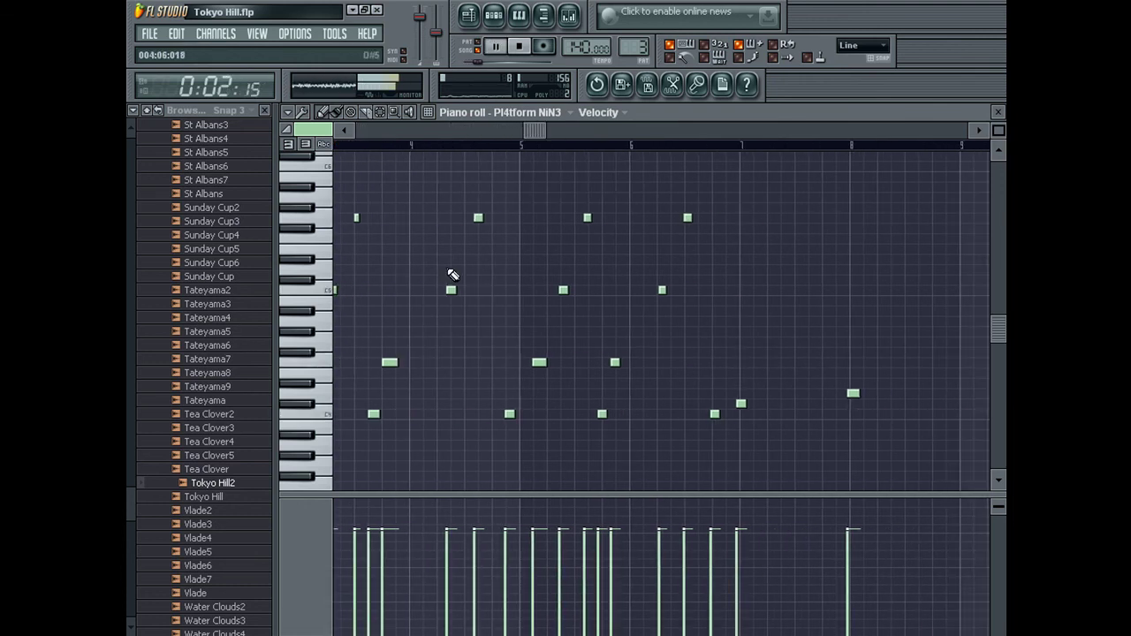
left_click_drag(452, 291, 442, 291)
right_click(478, 219)
left_click(471, 219)
right_click(509, 414)
left_click(498, 415)
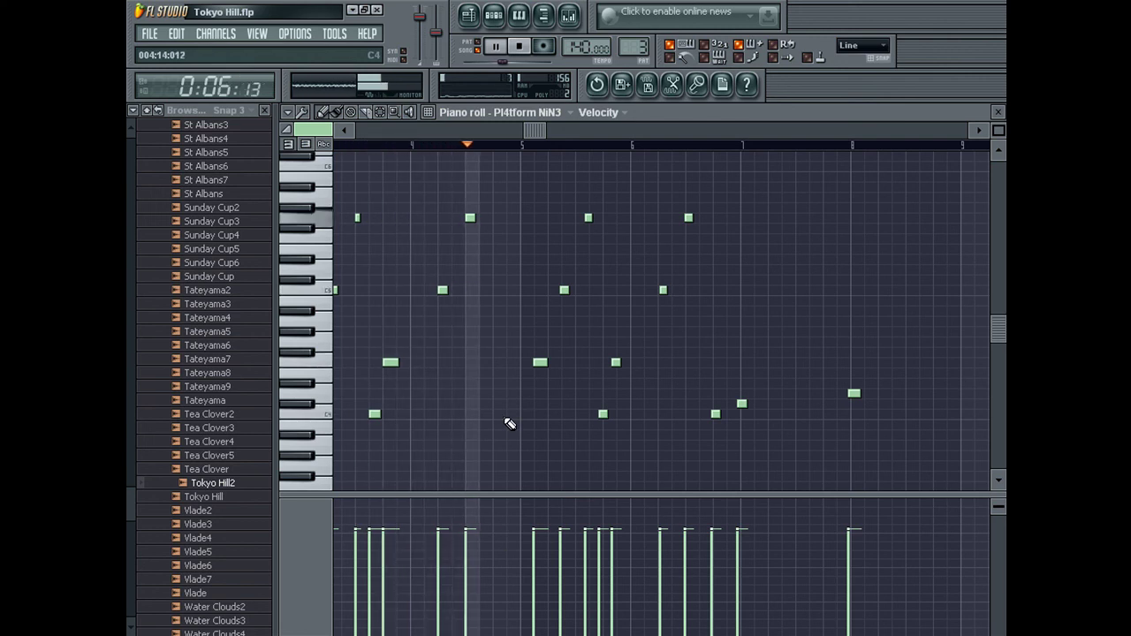
Shift all five notes in bar 5, F4, C5, G5, C4 and F4, slightly earlier onto the rhythm.
left_click_drag(539, 363, 522, 360)
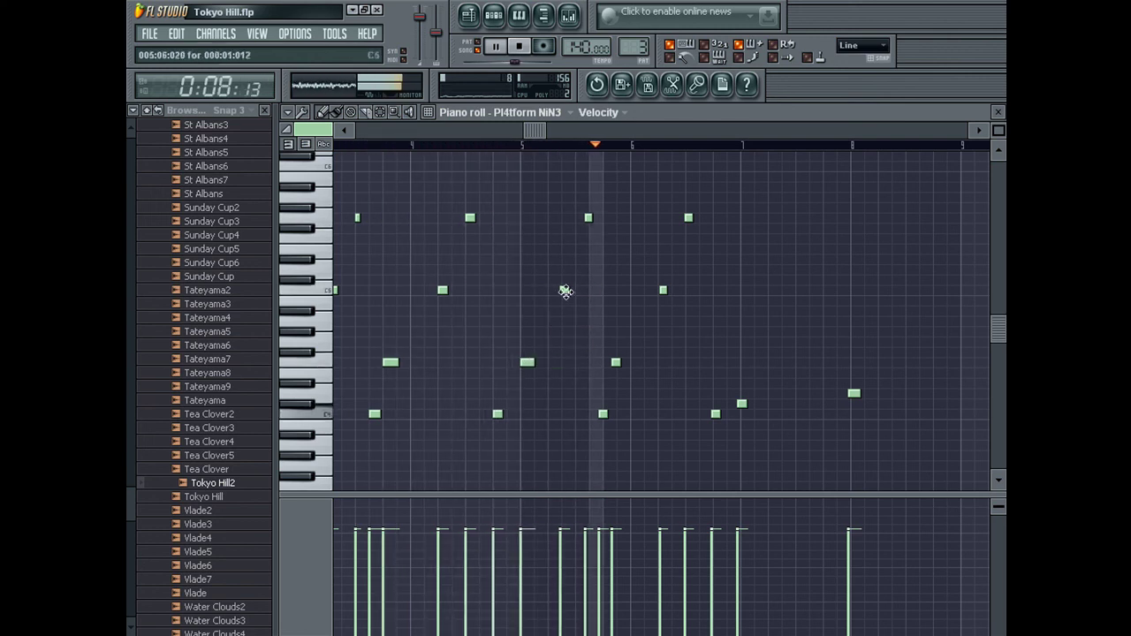
left_click_drag(564, 291, 553, 291)
right_click(587, 219)
left_click(580, 218)
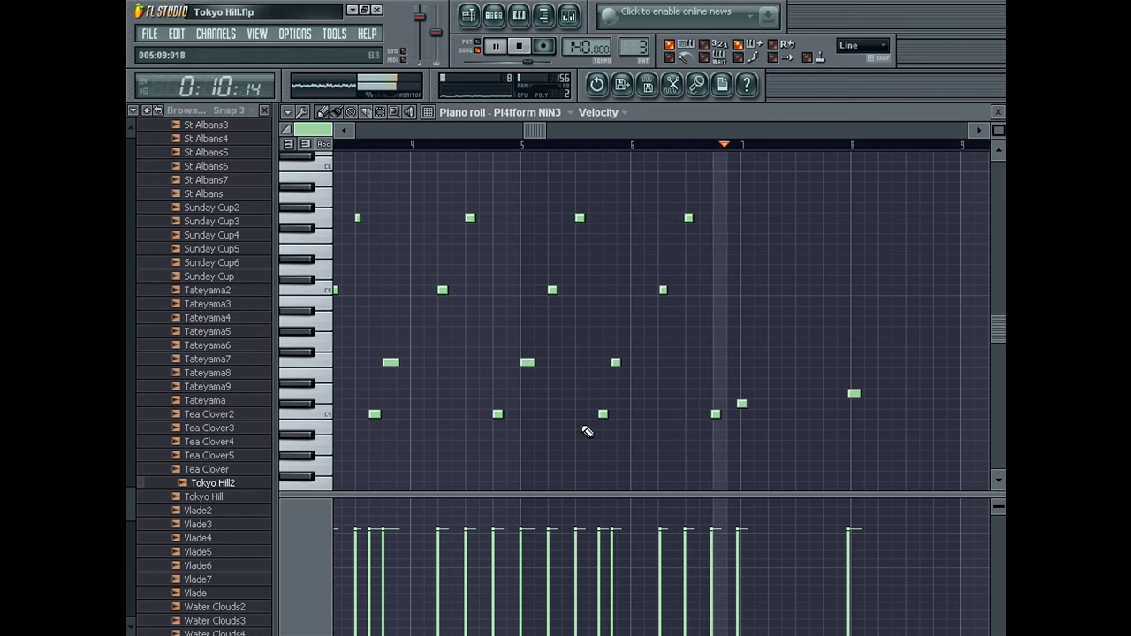
left_click_drag(604, 415, 594, 414)
right_click(615, 363)
left_click(607, 363)
key("space")
Align bar 6's C5 and C4 notes and move the next note to A#3 at the start of bar 7.
right_click(715, 414)
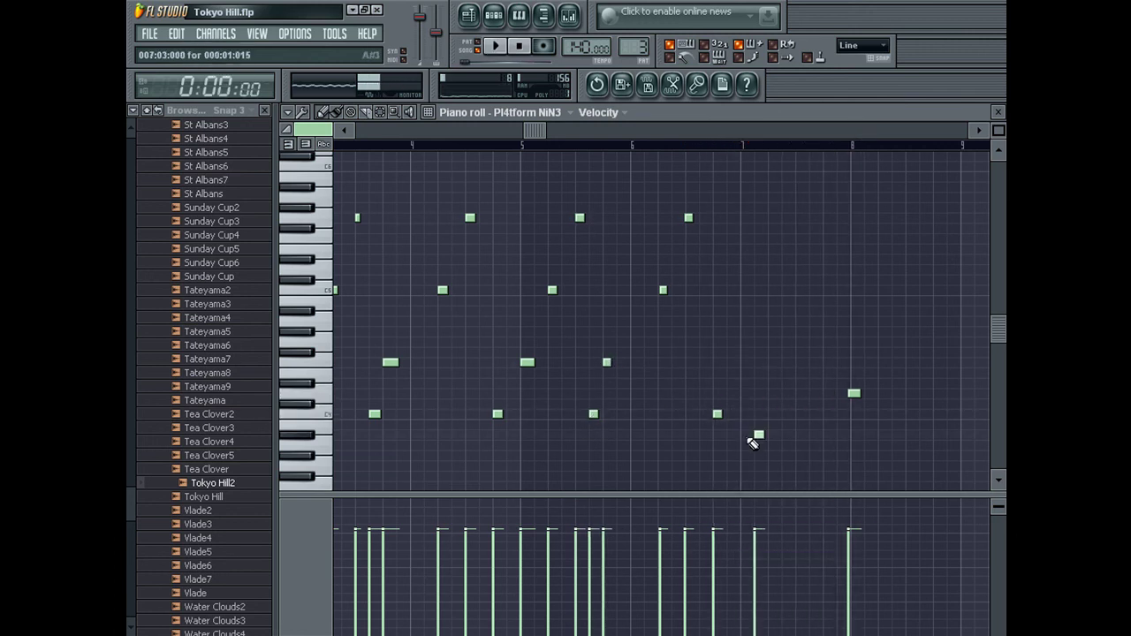
right_click(746, 437)
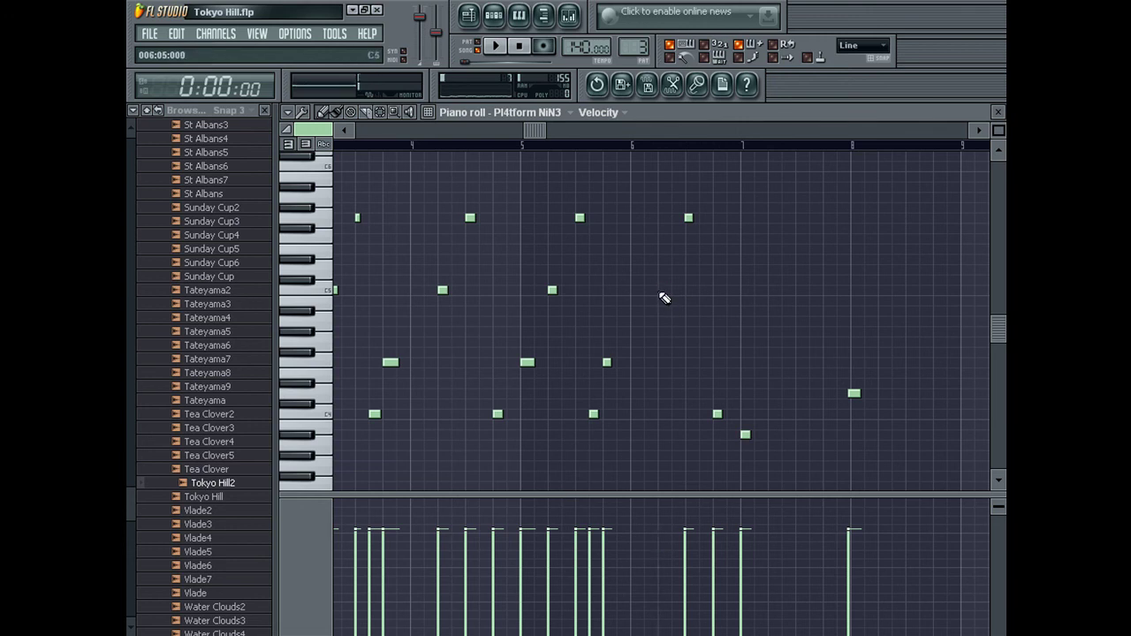
key("space")
Place the final D4 note exactly at the start of bar 8 and save the project.
right_click(854, 393)
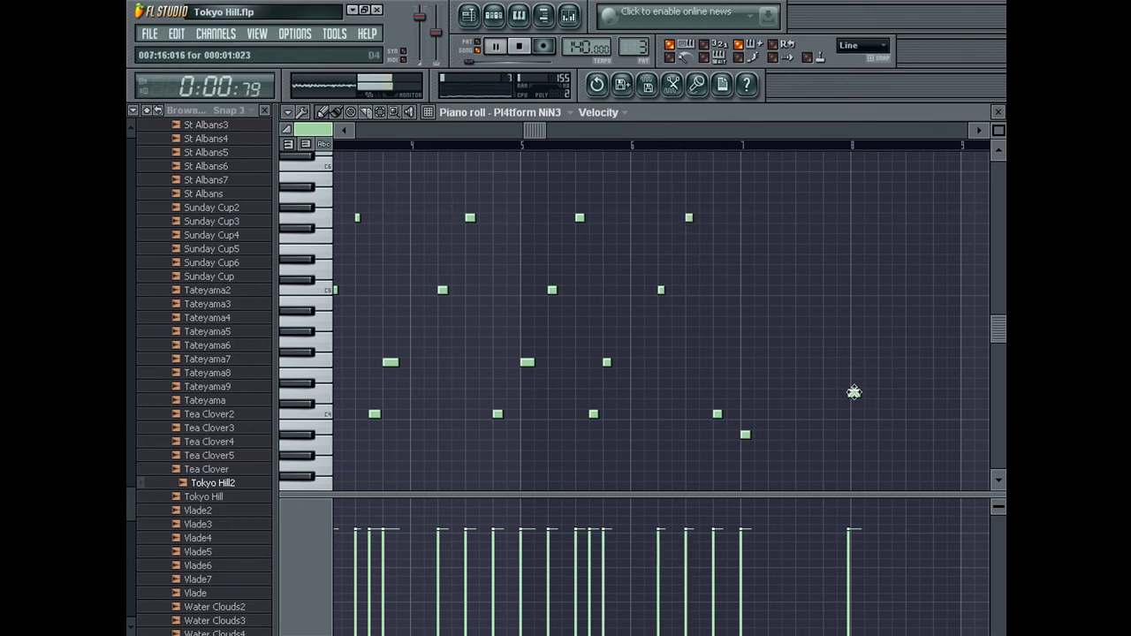
left_click(855, 395)
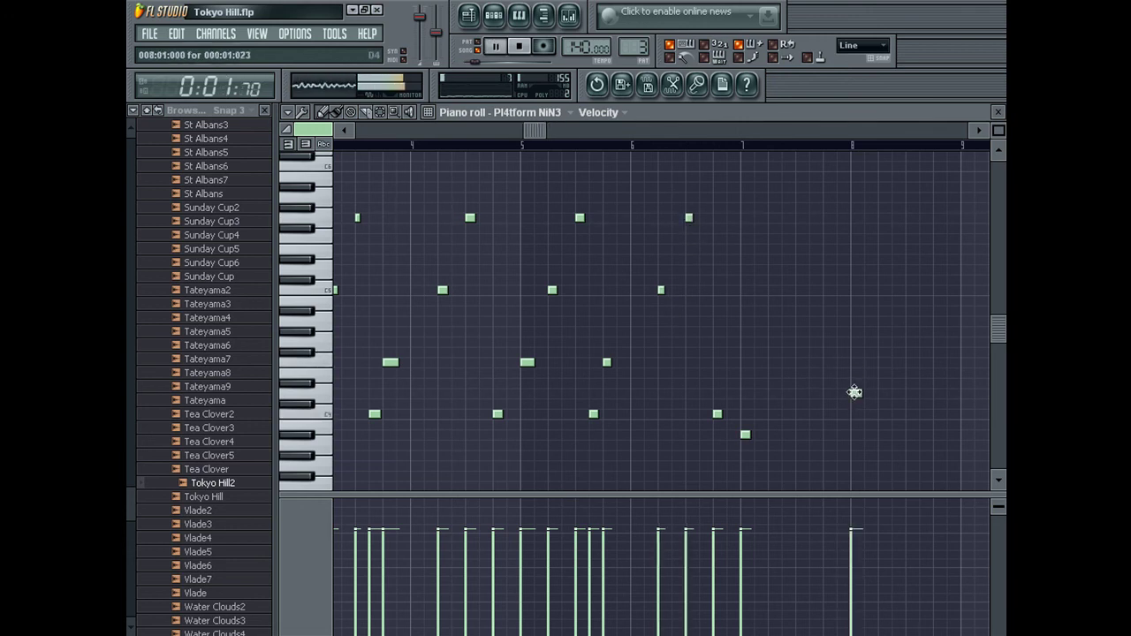
left_click(150, 35)
left_click(166, 105)
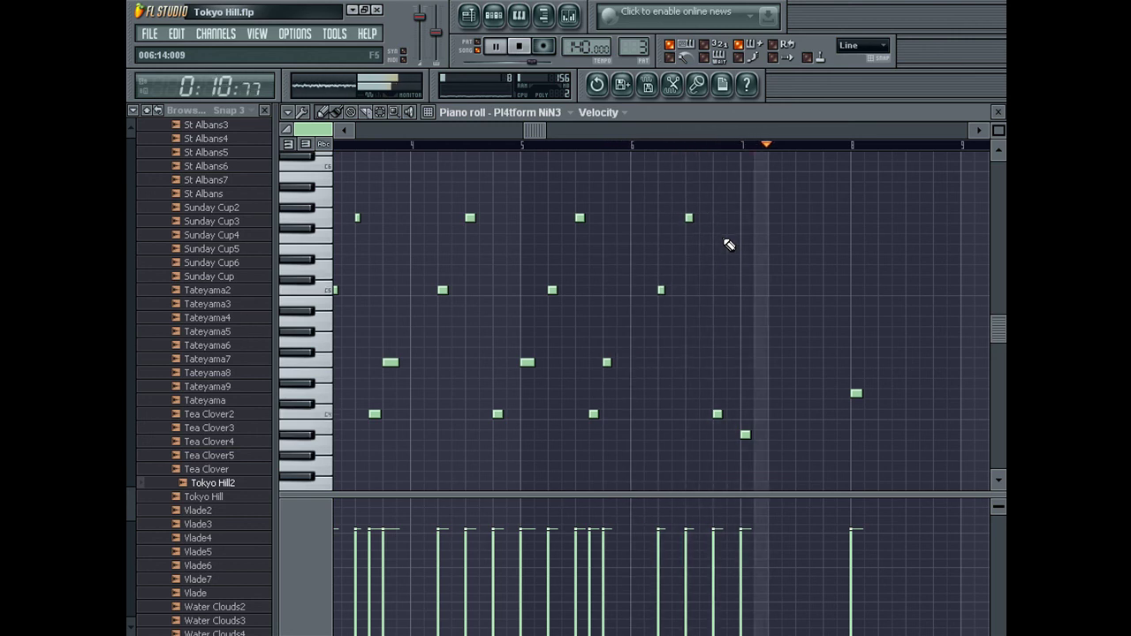
Lower bar 6's C4 note to A#3 and bar 7's opening note to G3, and delete bar 8's D4 note.
right_click(719, 413)
key("space")
left_click_drag(745, 435, 745, 466)
key("space")
right_click(857, 393)
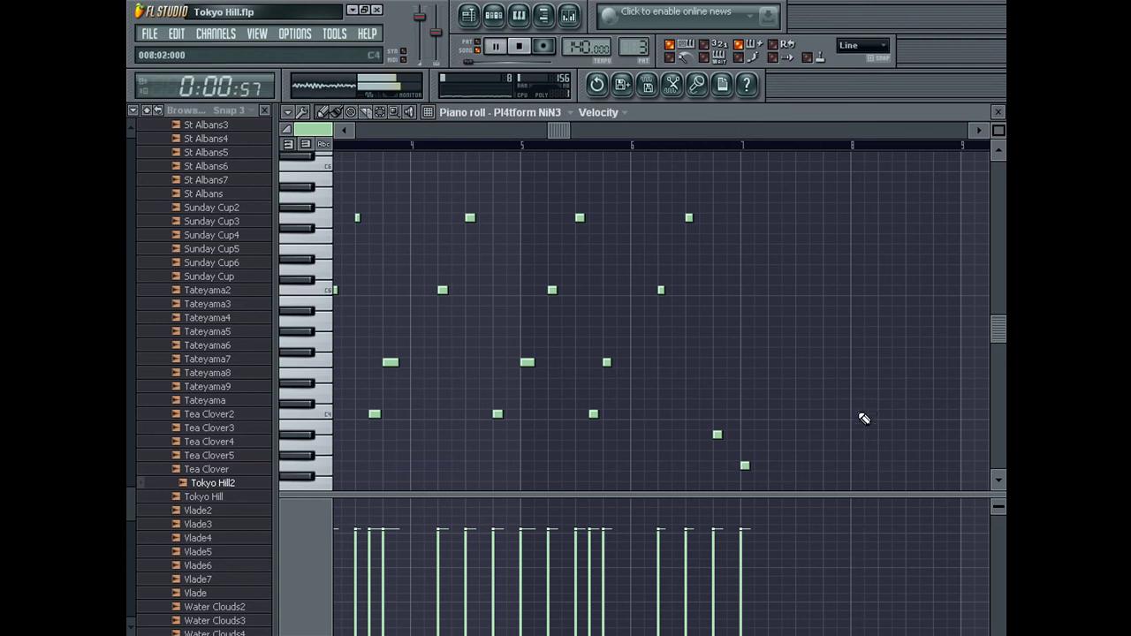
Select the playlist section from about bar 5 through bar 8 for looped playback and open pattern 3's notes.
left_click(480, 50)
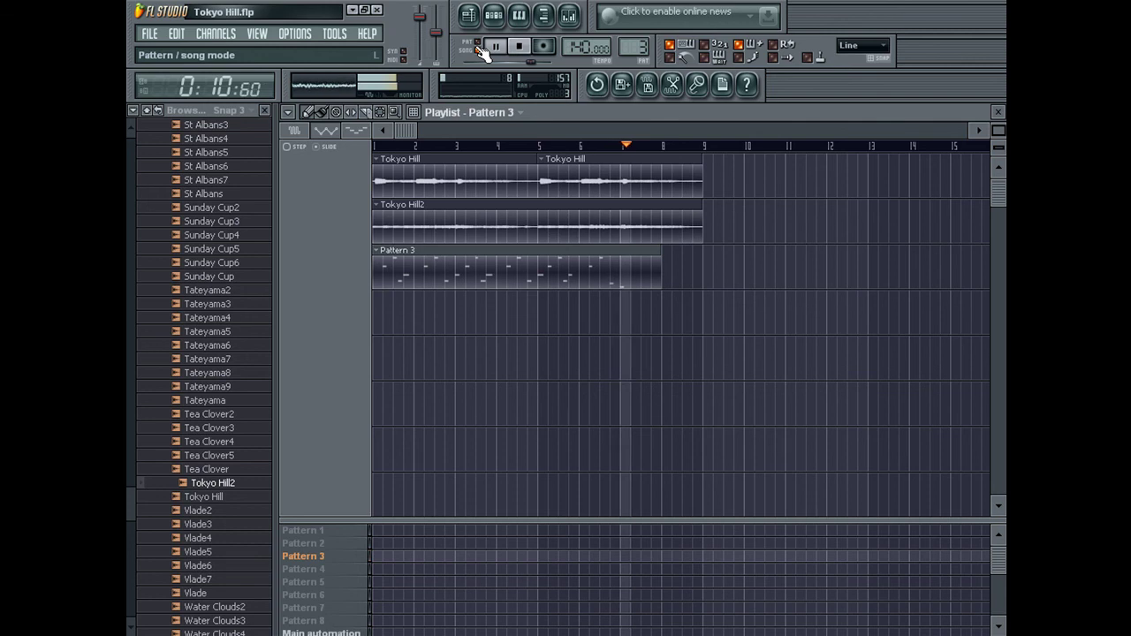
left_click(549, 146)
left_click(583, 298)
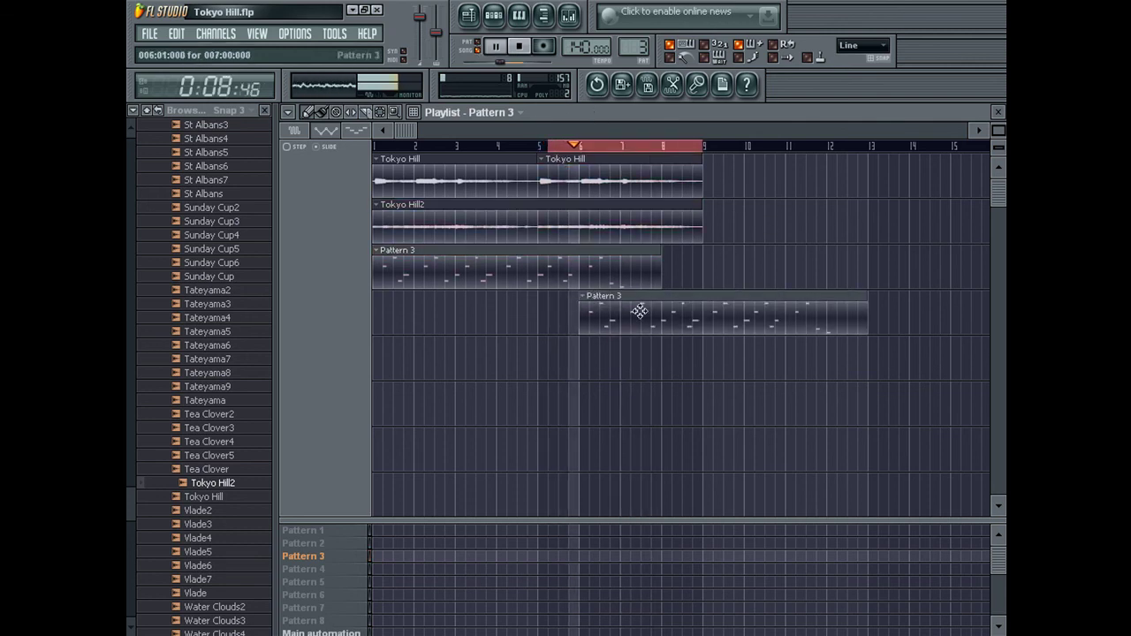
double_click(587, 300)
Try G3 as bar 6's last note and A#3 as bar 7's opening note, checking by playback.
right_click(421, 435)
key("space")
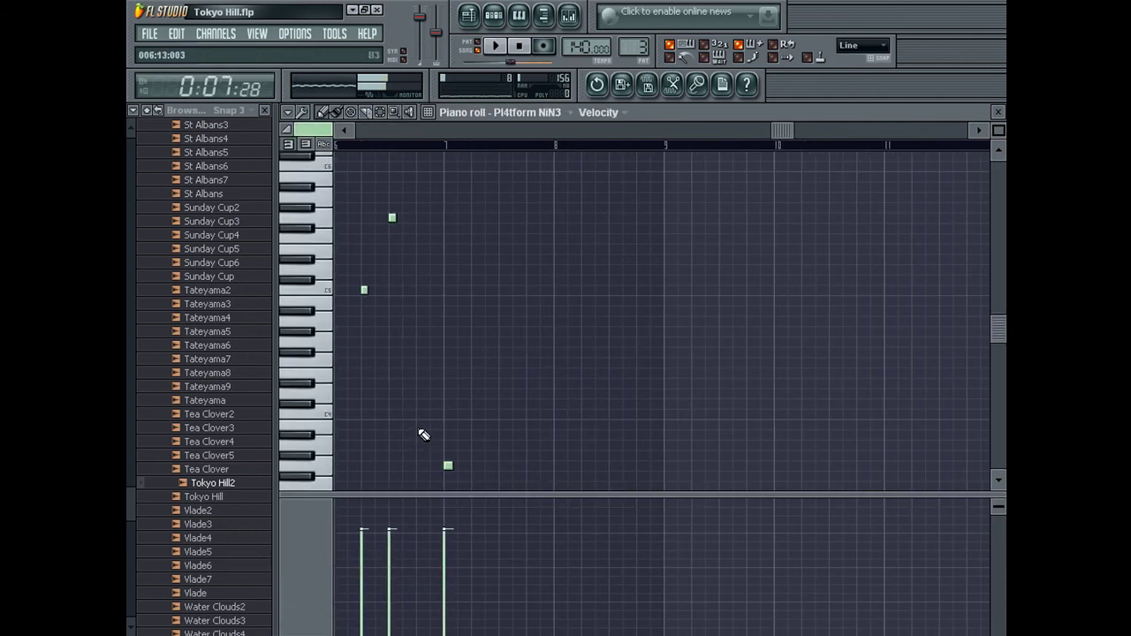
left_click(423, 469)
key("space")
right_click(450, 468)
left_click(447, 438)
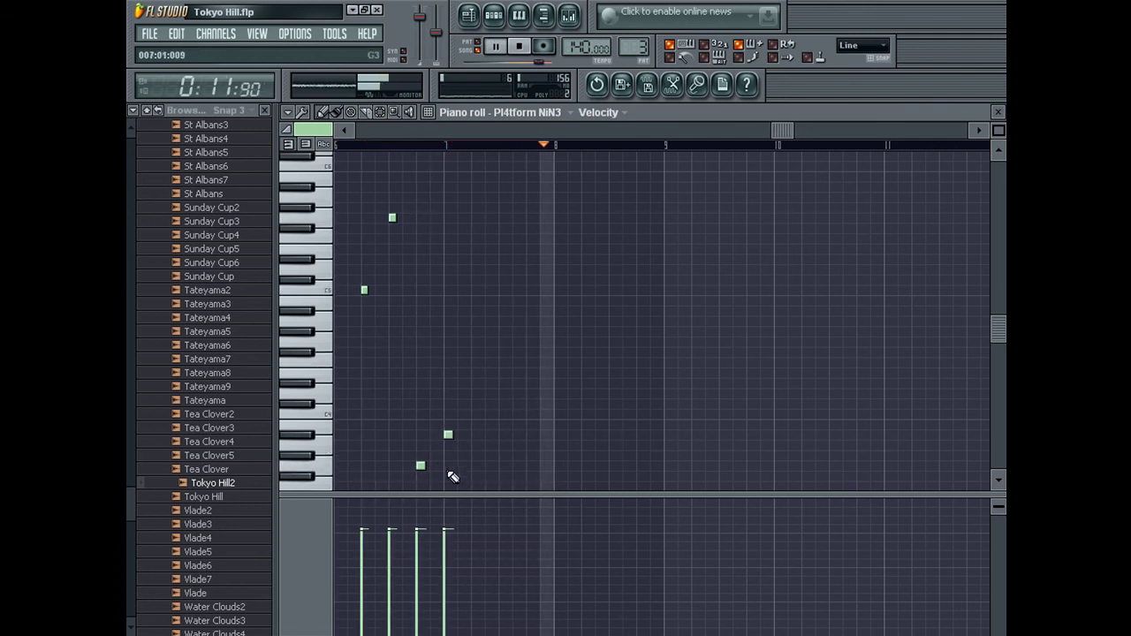
Set bar 6's last note to A#3 and bar 7's opening note to C4, and add a low-velocity C4 at bar 10.
right_click(449, 434)
left_click(448, 413)
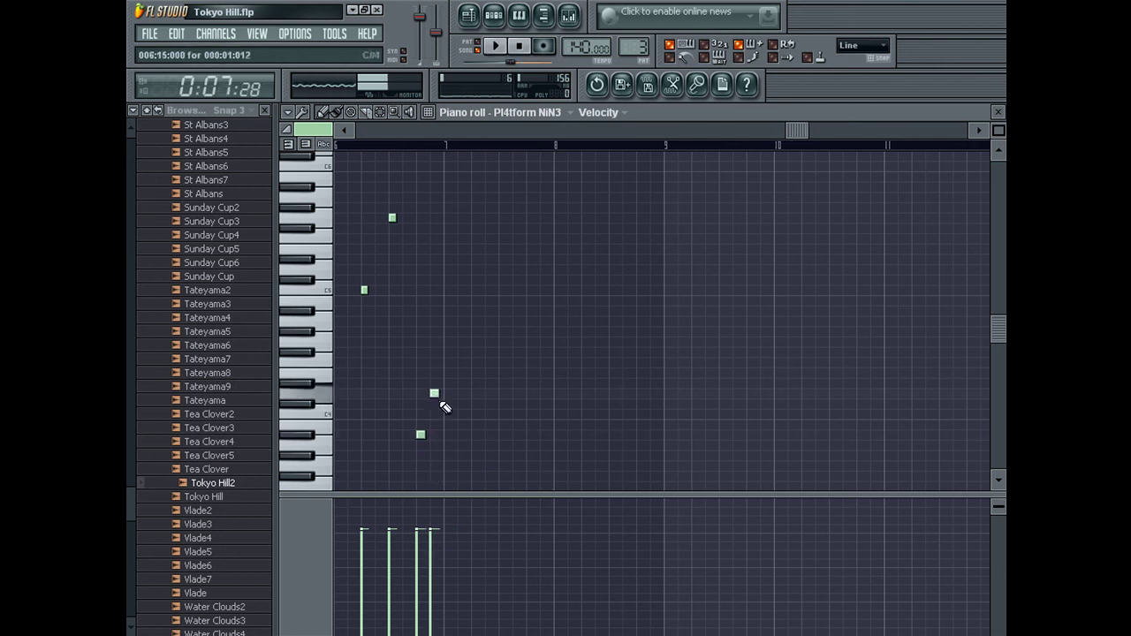
right_click(448, 414)
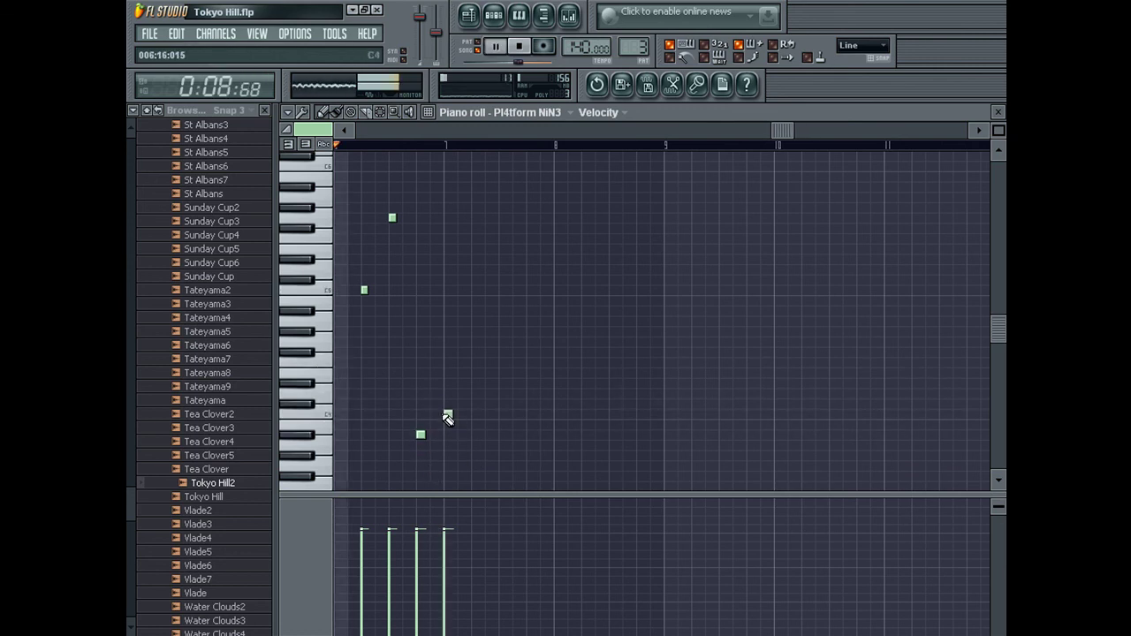
left_click(448, 414)
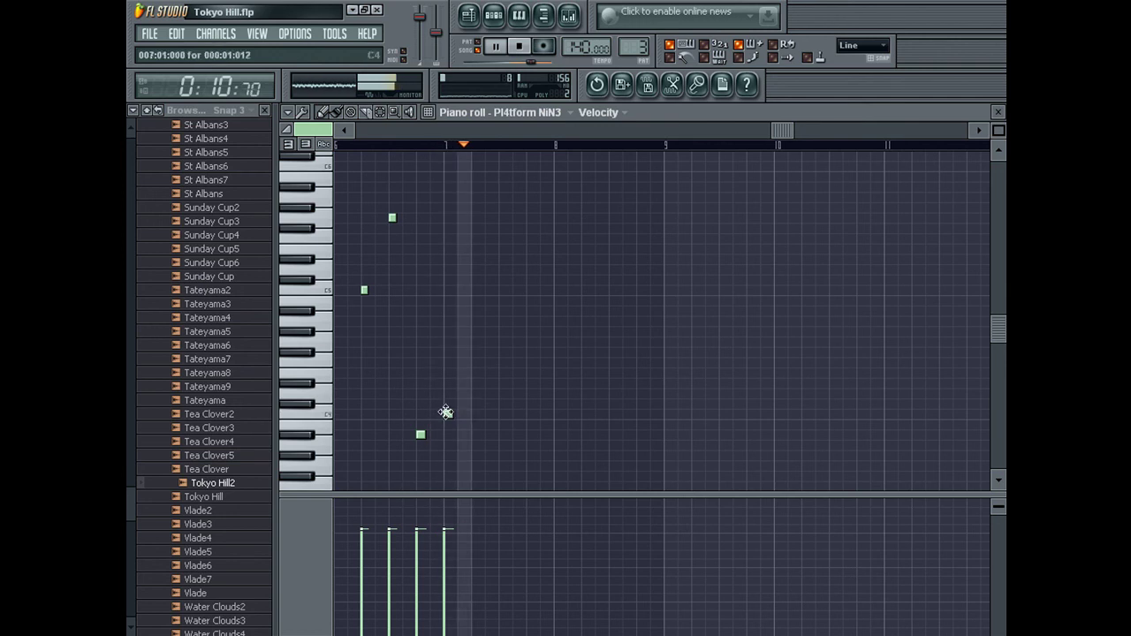
left_click(779, 414)
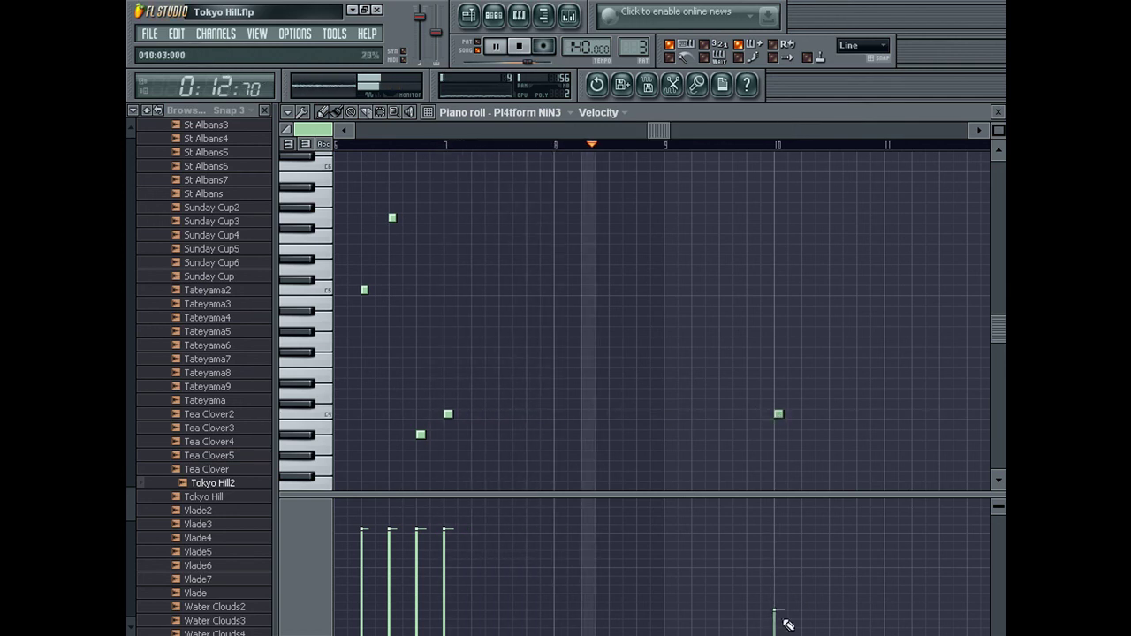
Reopen the Pl4tform NiN3 notes, raise bar 6's last note to C4 and delete bar 7's opening C4 note.
key("F6")
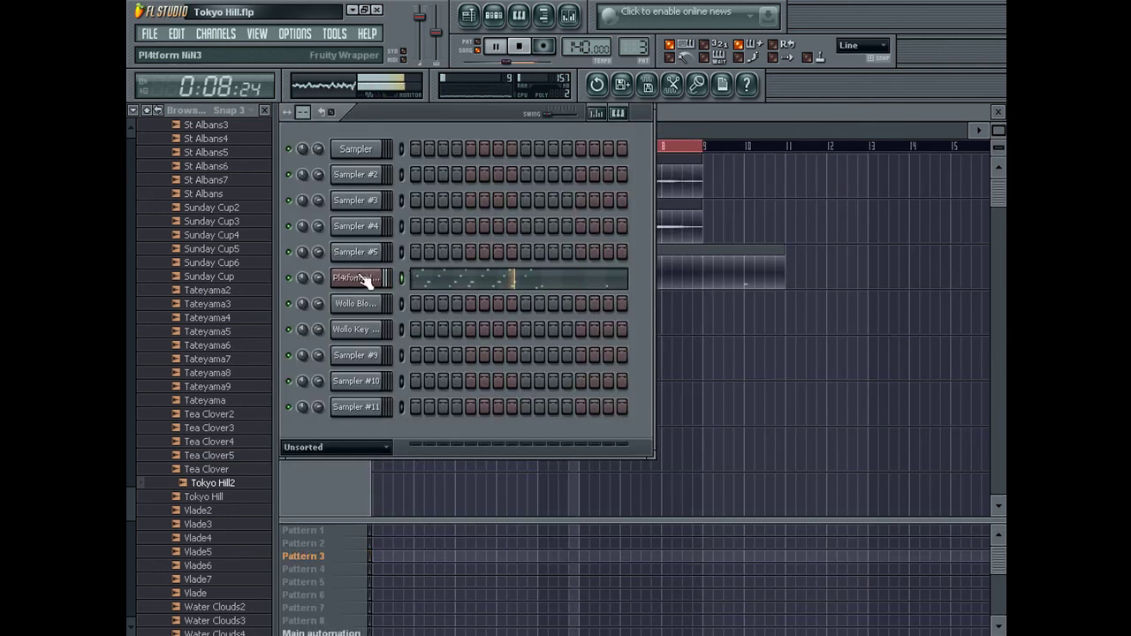
left_click(521, 298)
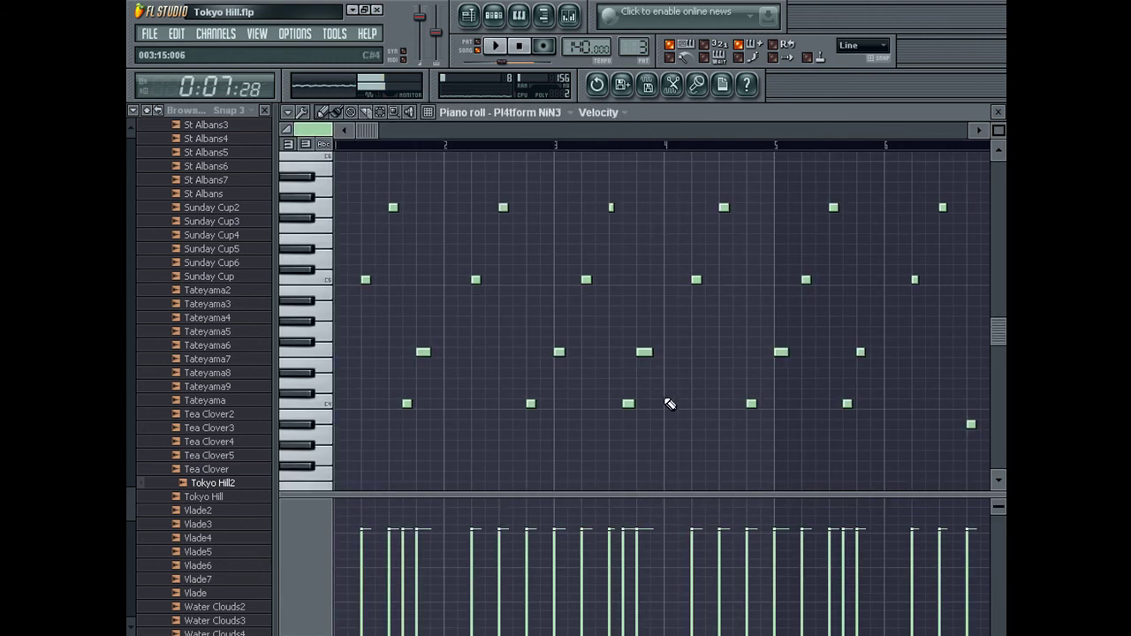
key("space")
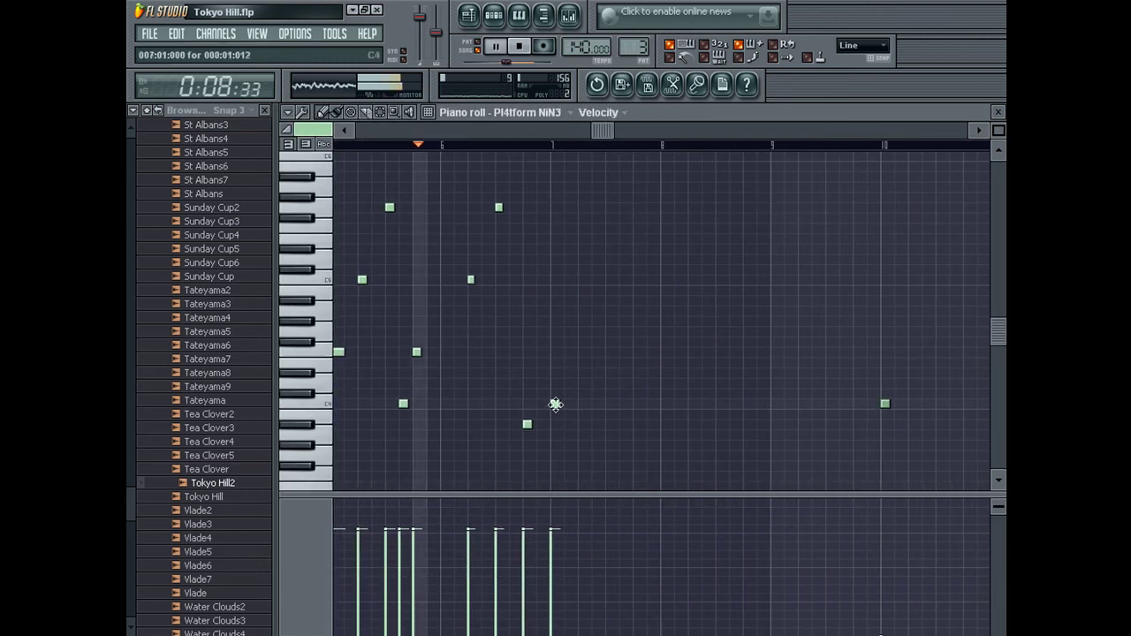
left_click_drag(531, 425, 528, 413)
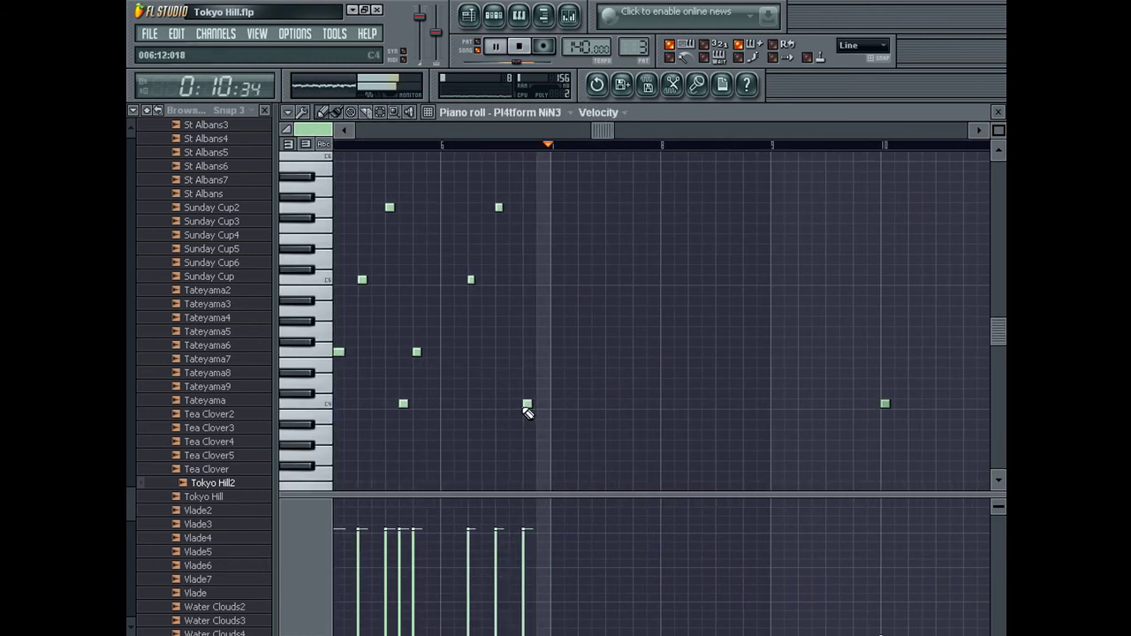
left_click(998, 112)
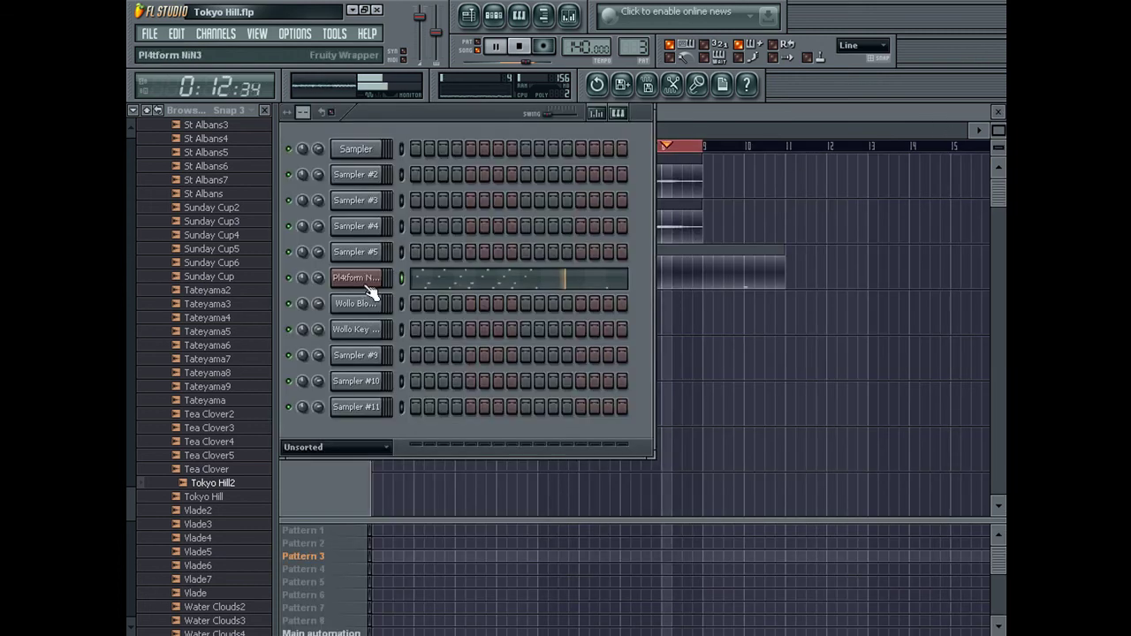
Stop playback and open the Pl4tform NiN3 channel's z3ta+ synth, moving its window clear of the channel list.
left_click(349, 278)
key("space")
left_click_drag(447, 182, 652, 206)
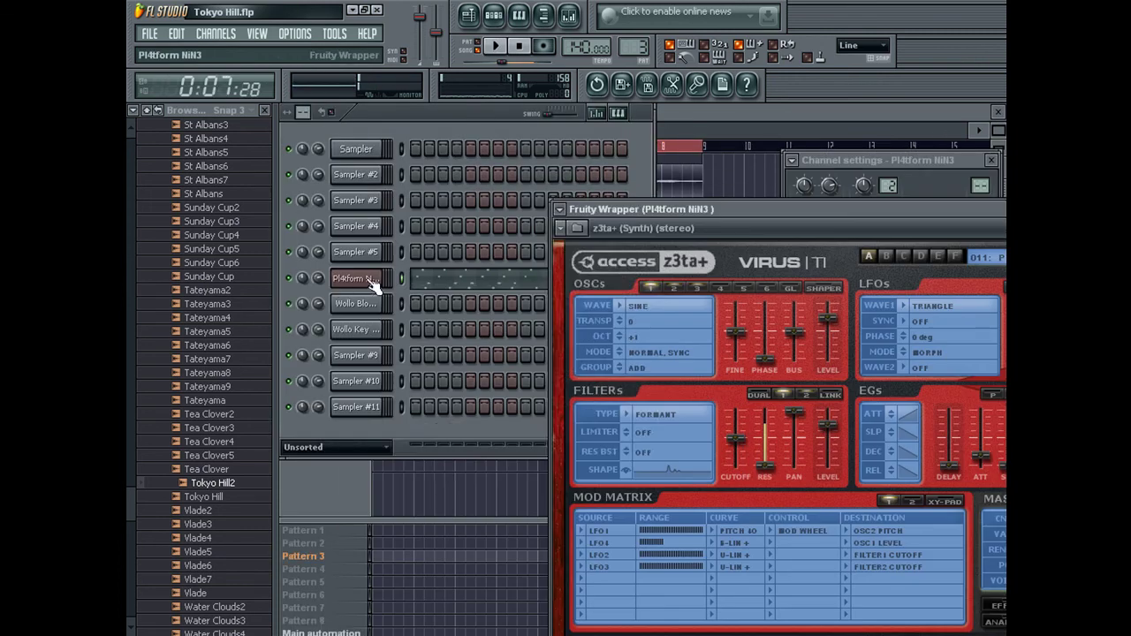
Duplicate the Pl4tform NiN3 synth onto the Sampler #9 channel and copy its notes there.
right_click(373, 281)
left_click(423, 301)
key("ctrl+c")
right_click(372, 354)
left_click(407, 375)
key("ctrl+v")
key("Return")
key("F4")
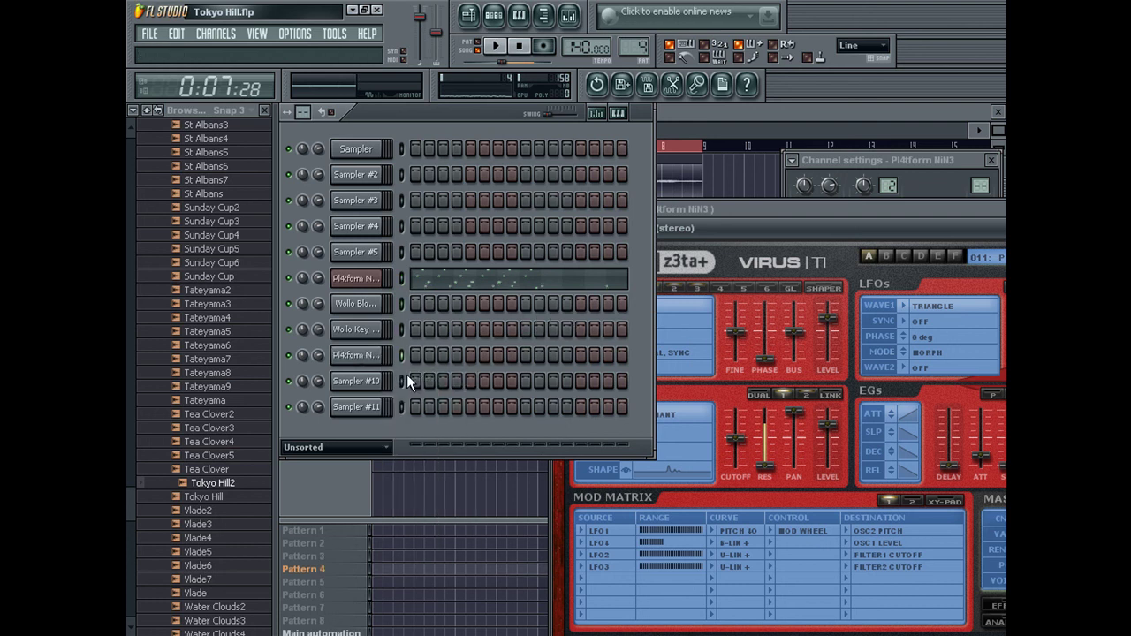
Return to pattern 3 and solo the original Pl4tform NiN3 channel.
key("KP_Subtract")
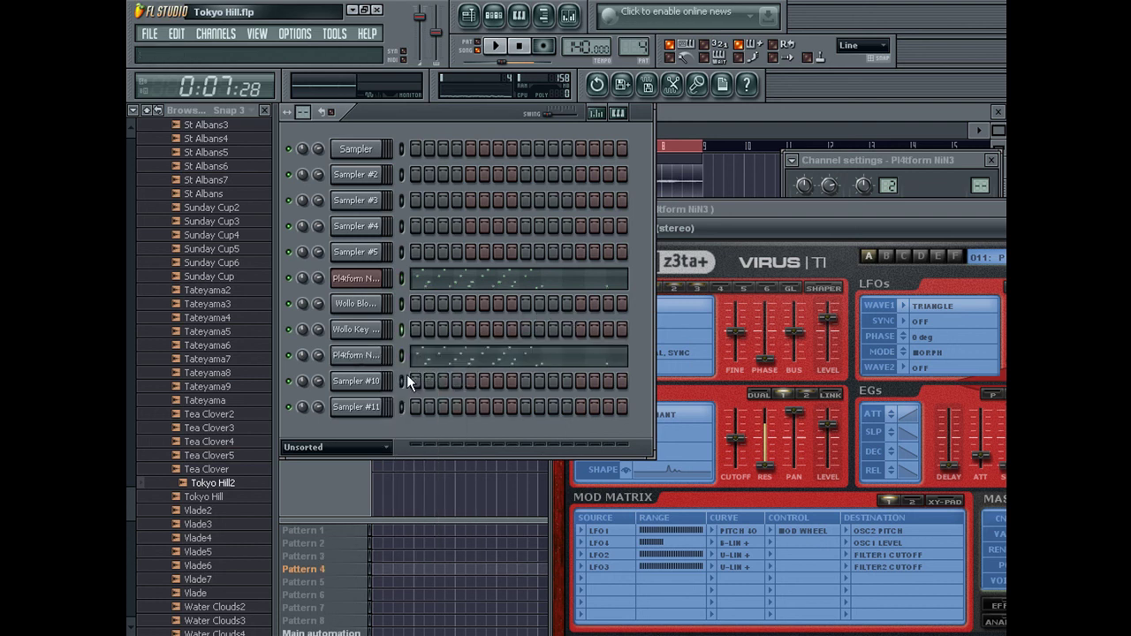
right_click(299, 281)
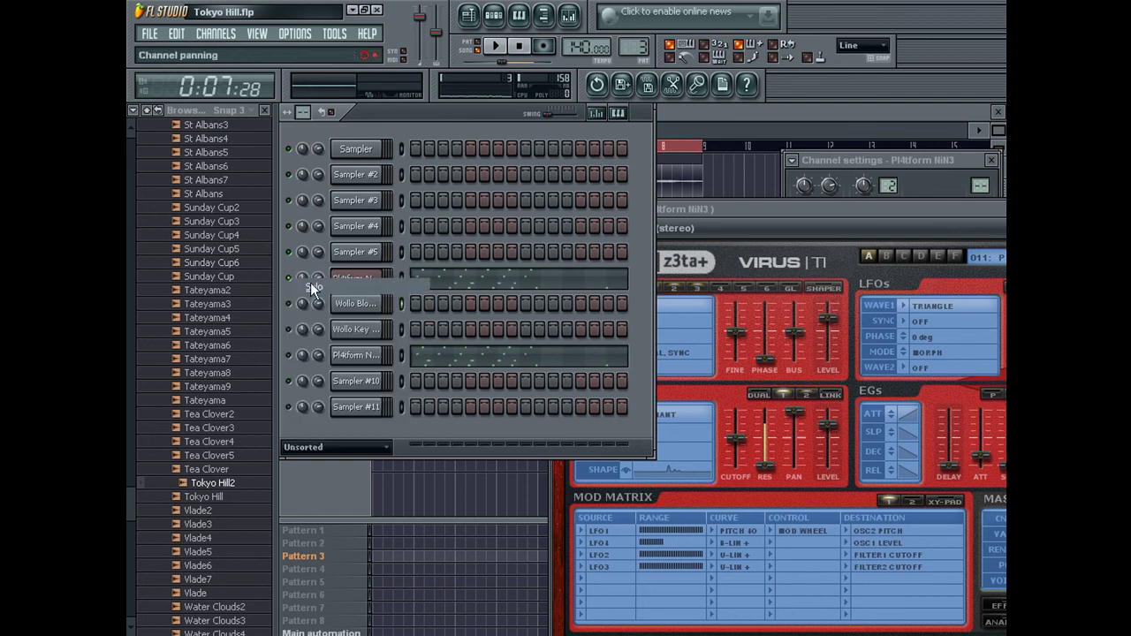